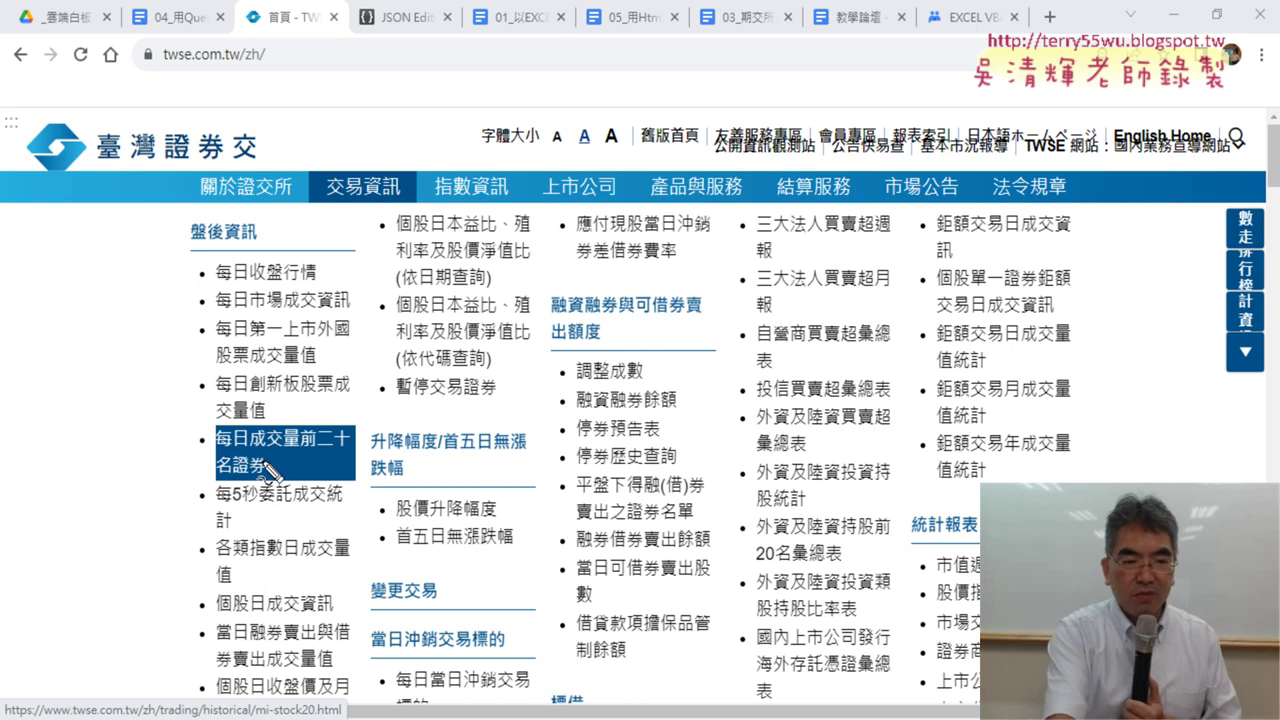
Step: Open the TWSE 每日收盤行情 page from 交易資訊 > 盤後資訊
key(super+space)
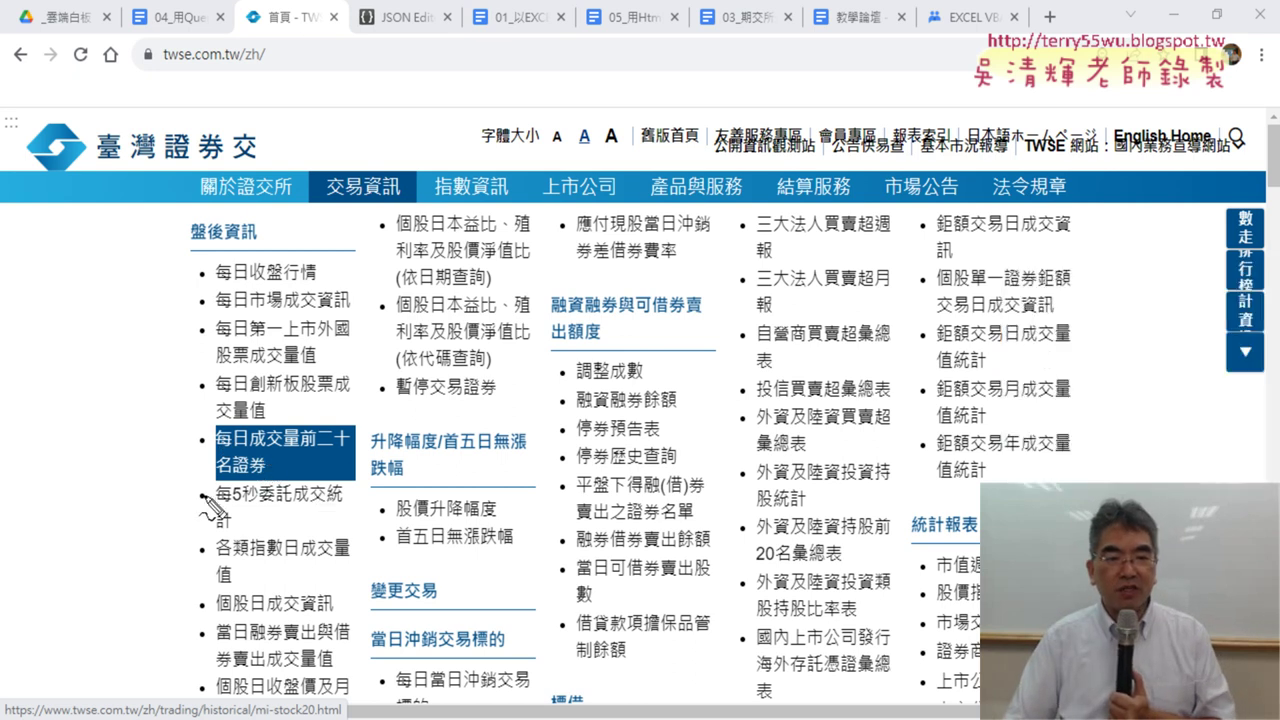
drag(340, 424, 367, 479)
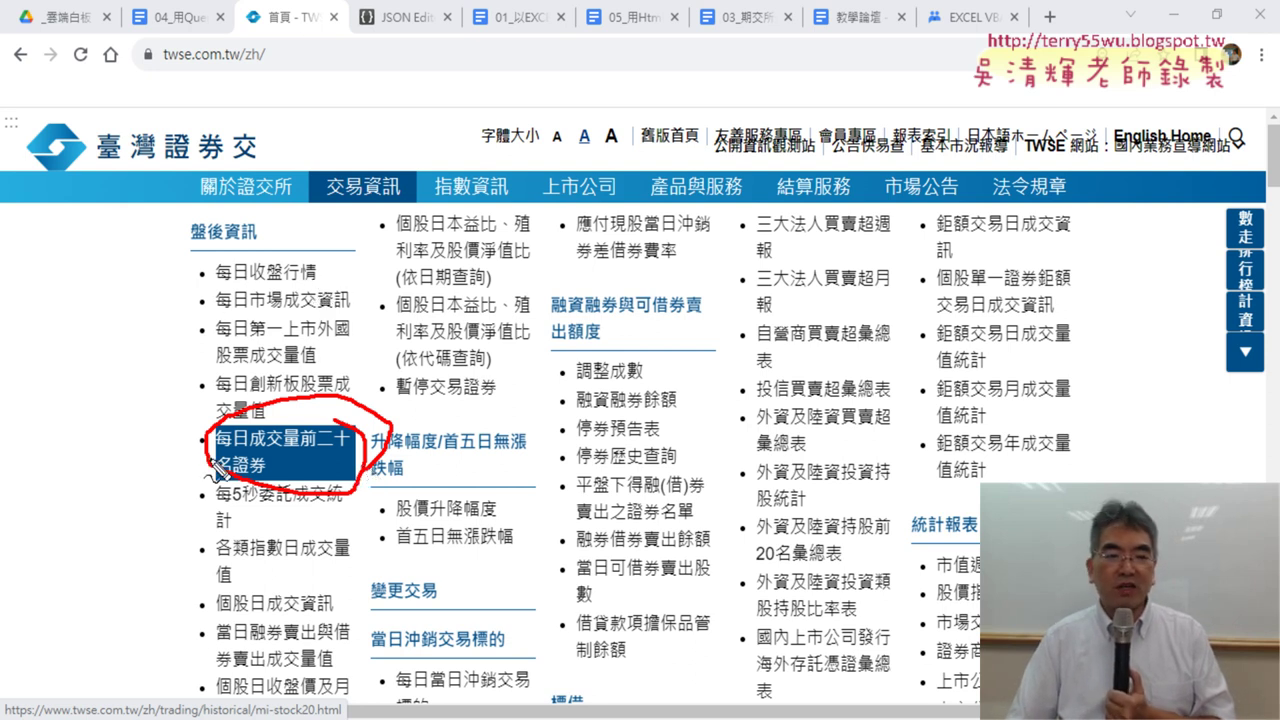
drag(318, 290, 318, 290)
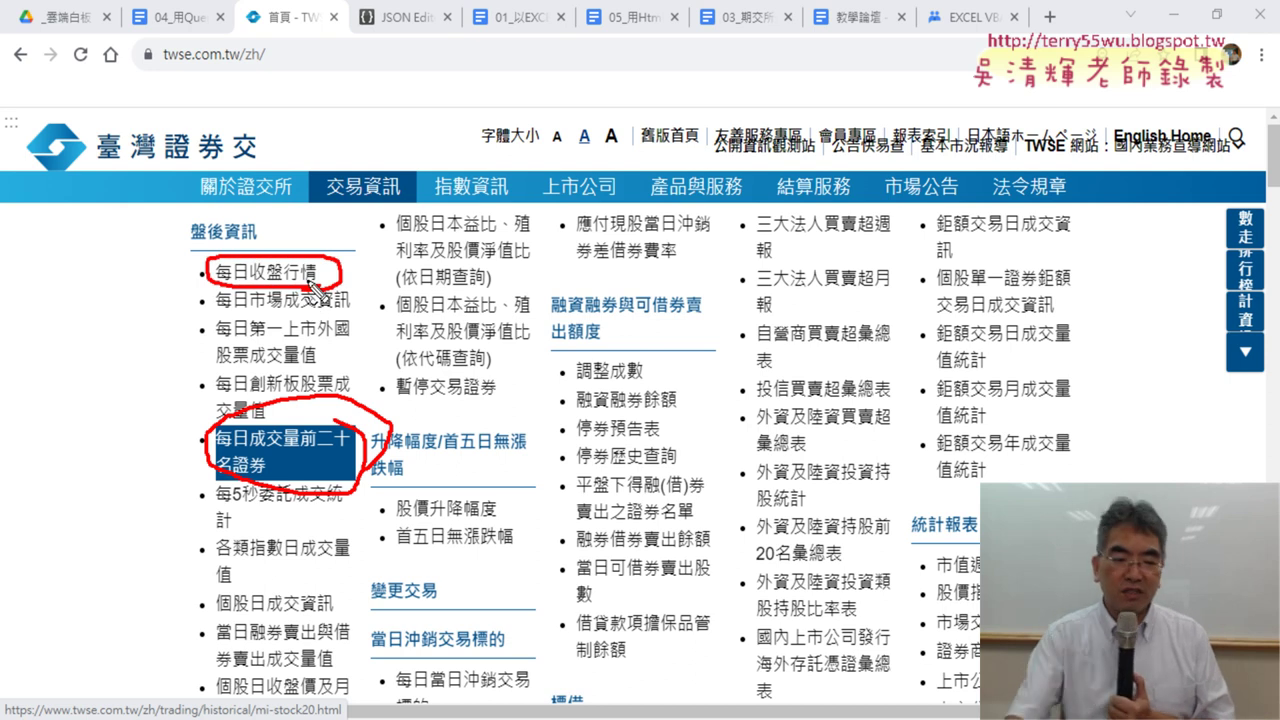
key(Escape)
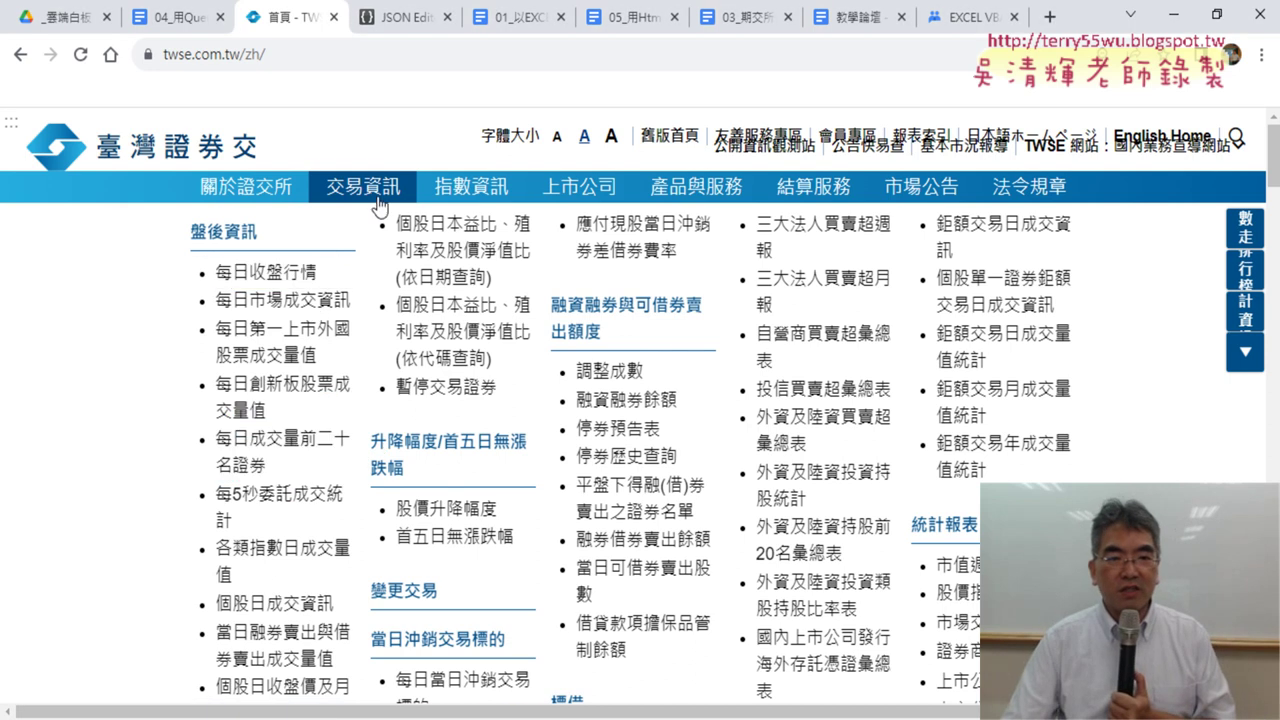
click(280, 272)
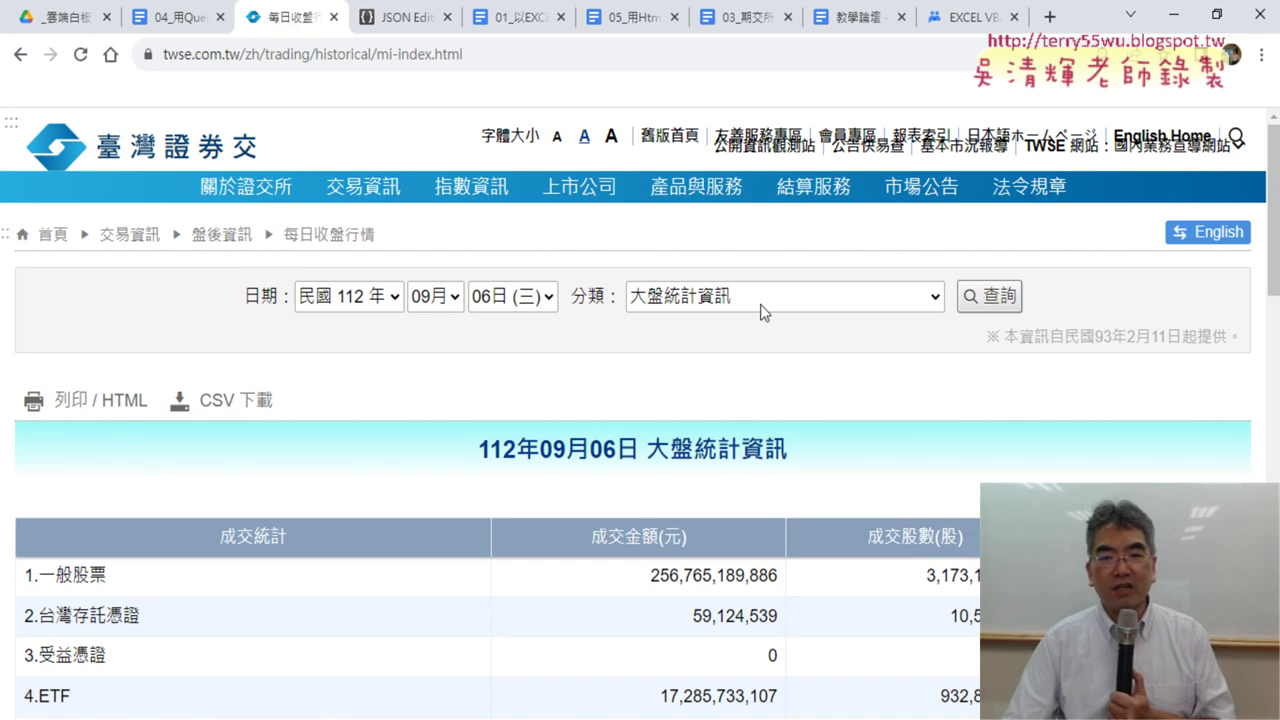
Step: Query the market statistics for 01日 (112/09/01) and open them as a 列印 / HTML report
click(522, 303)
click(520, 322)
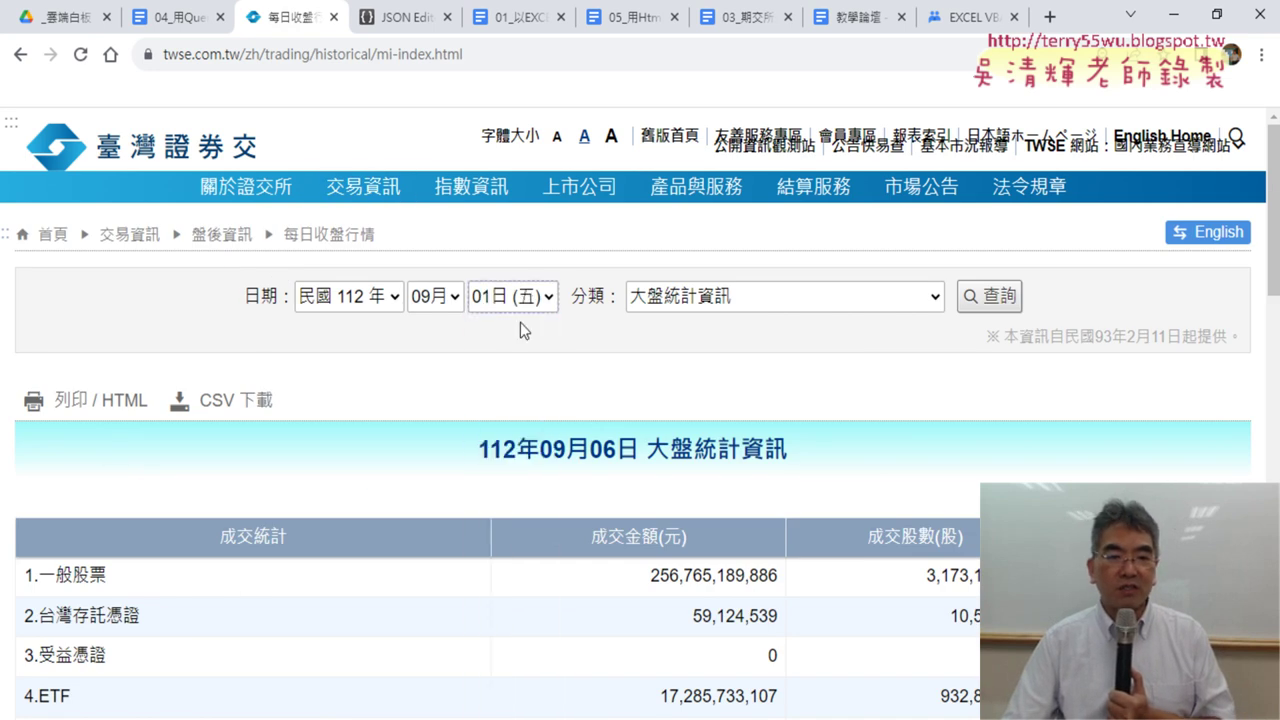
click(996, 298)
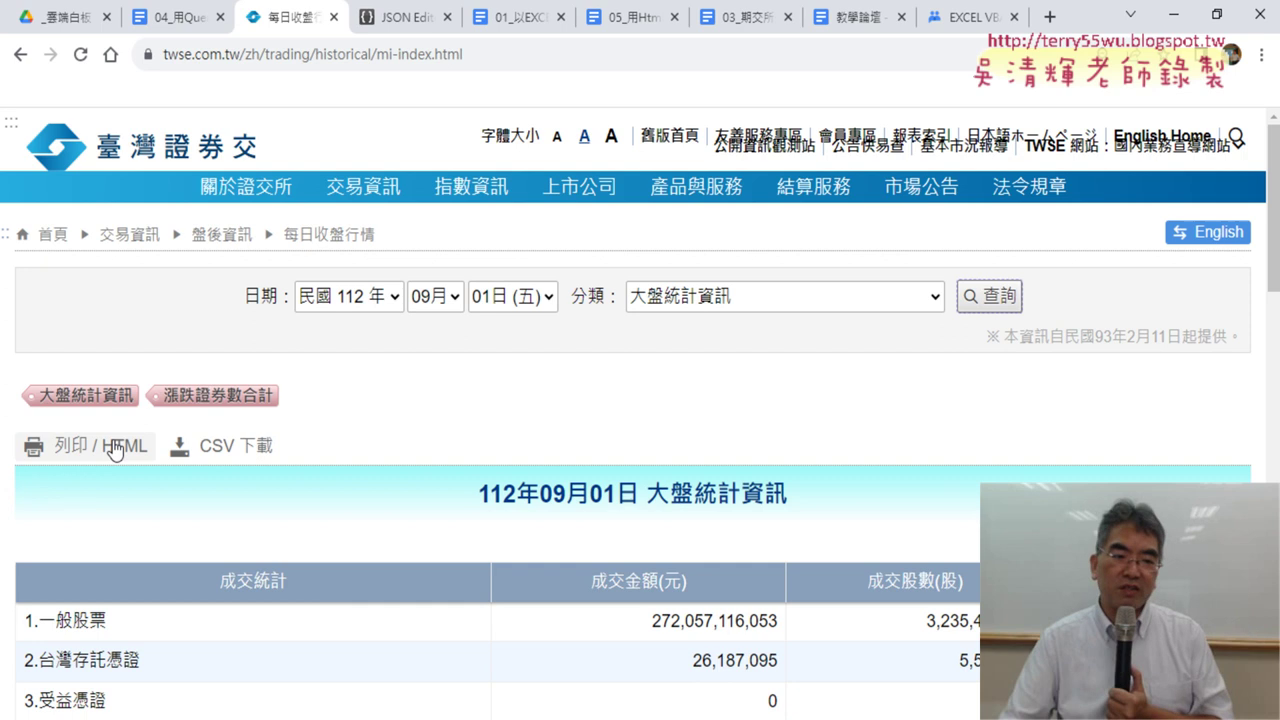
click(116, 448)
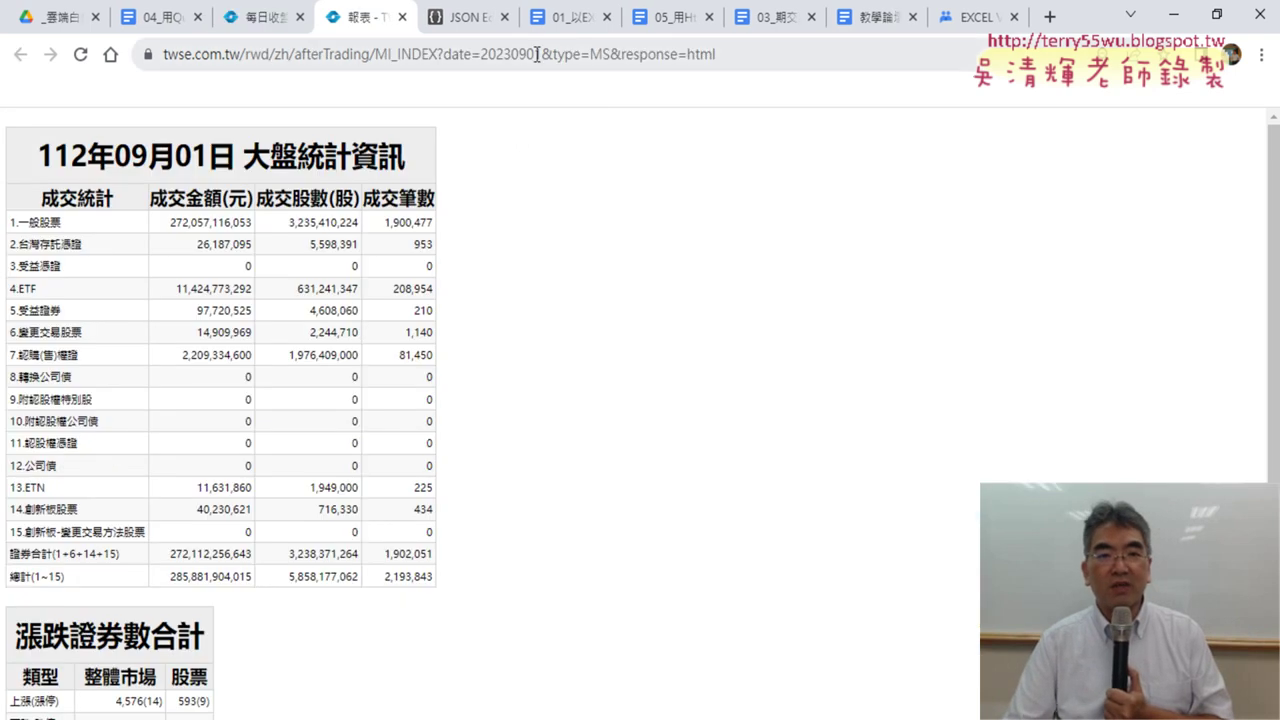
Step: Select the HTML report's MI_INDEX URL, then go back to the 每日收盤 tab
click(484, 59)
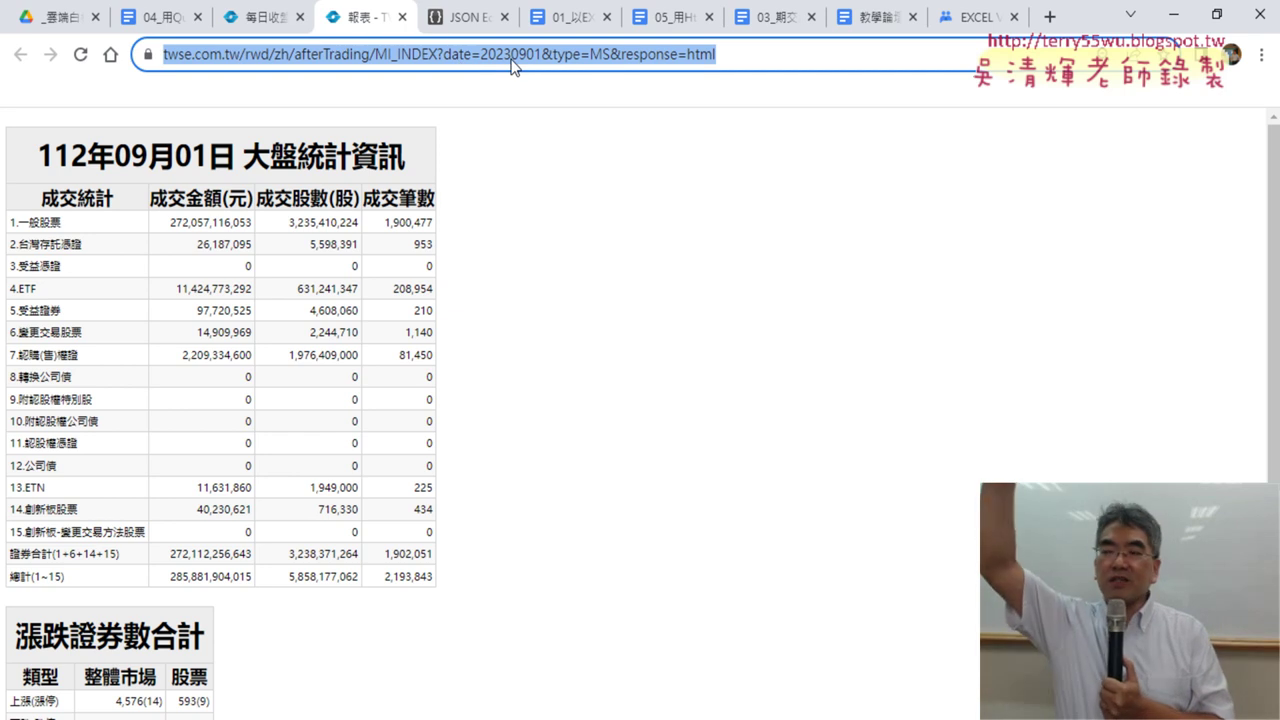
click(250, 18)
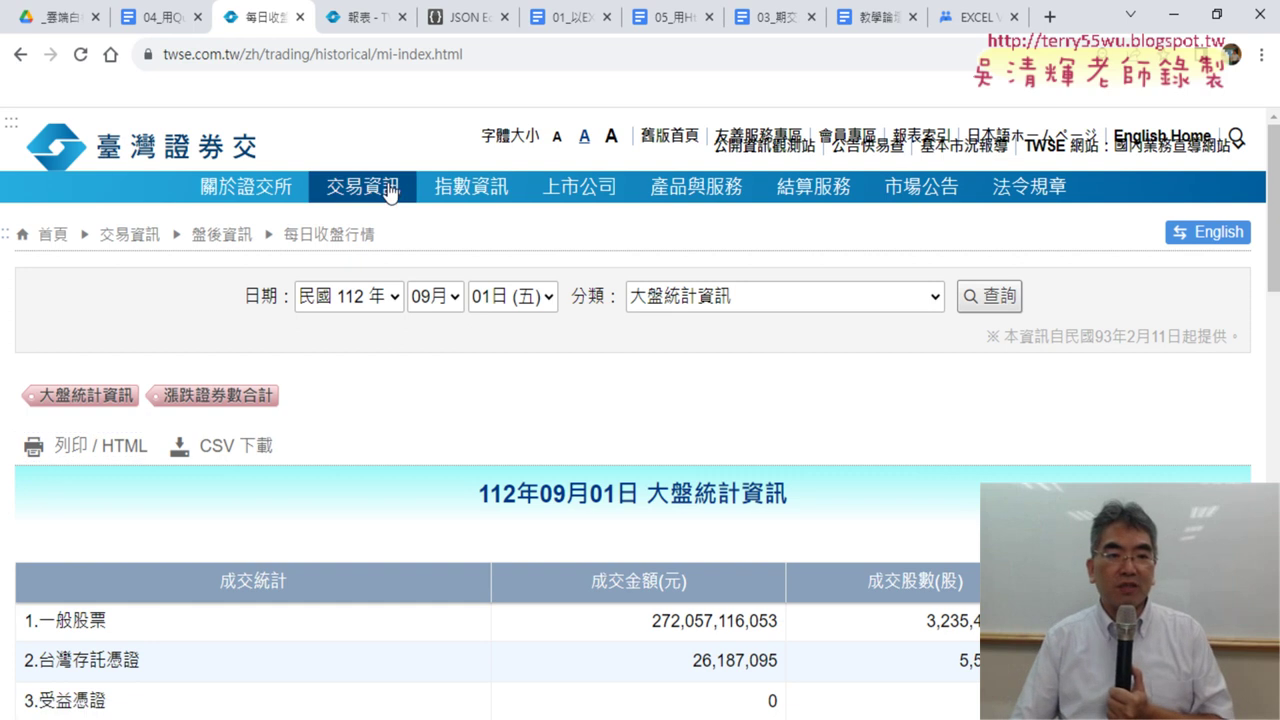
mouse_move(368, 186)
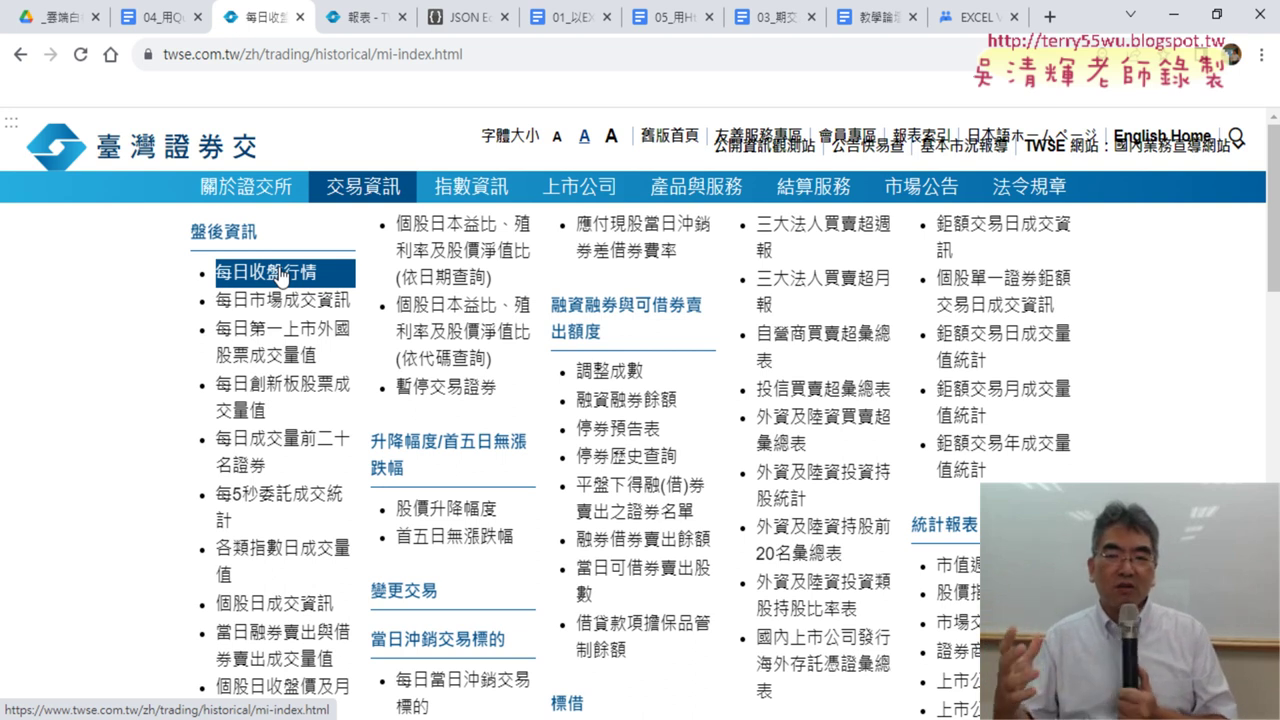
Step: Reload the 每日收盤行情 page via the home page, then return to the report tab's URL
click(281, 273)
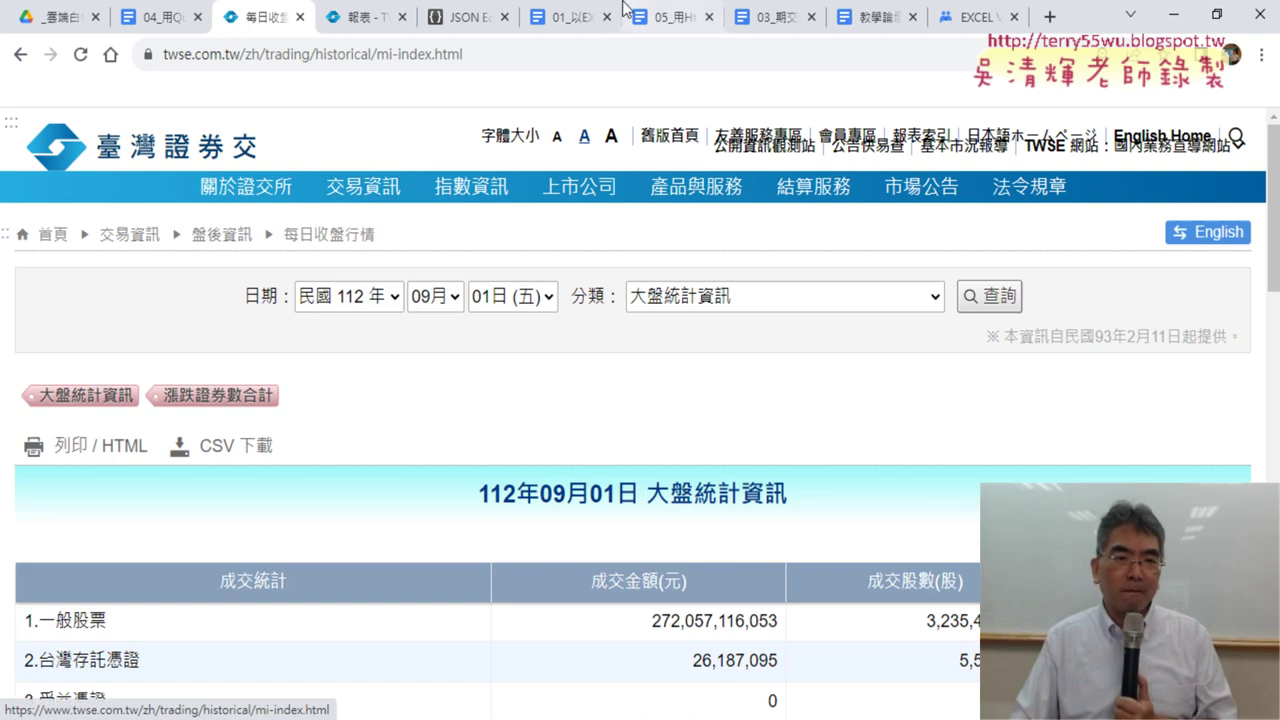
click(362, 18)
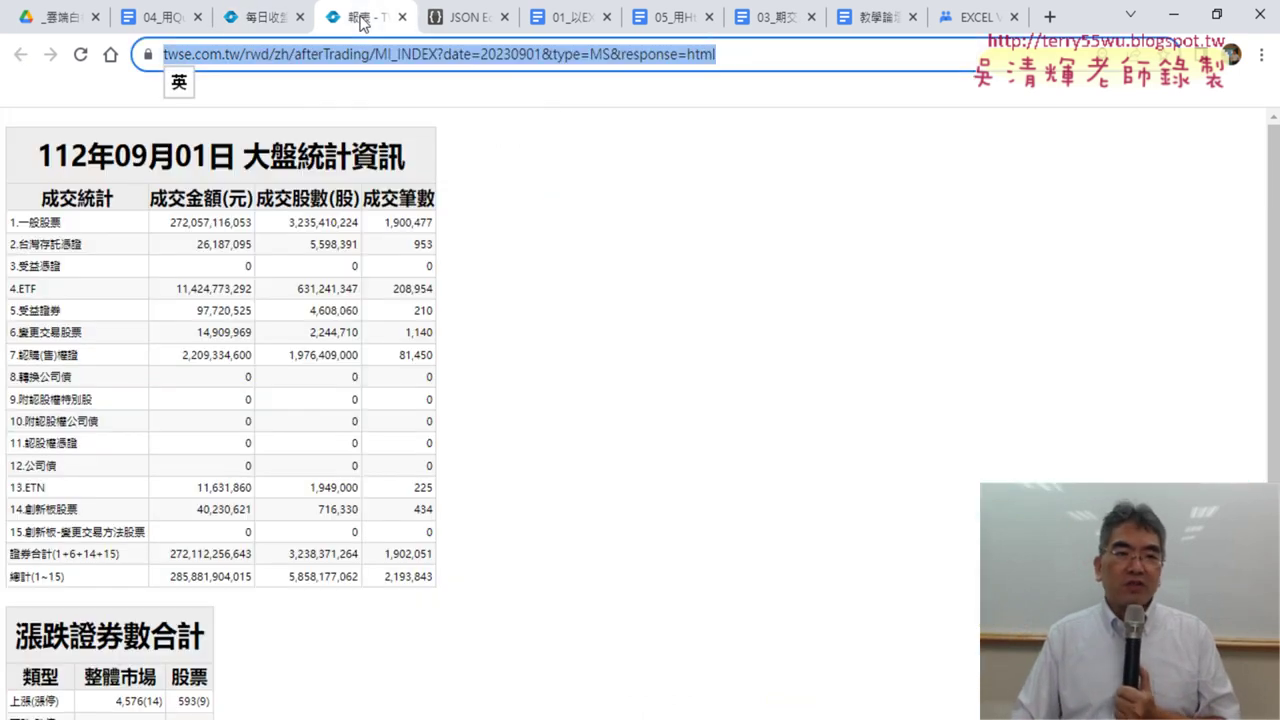
click(262, 19)
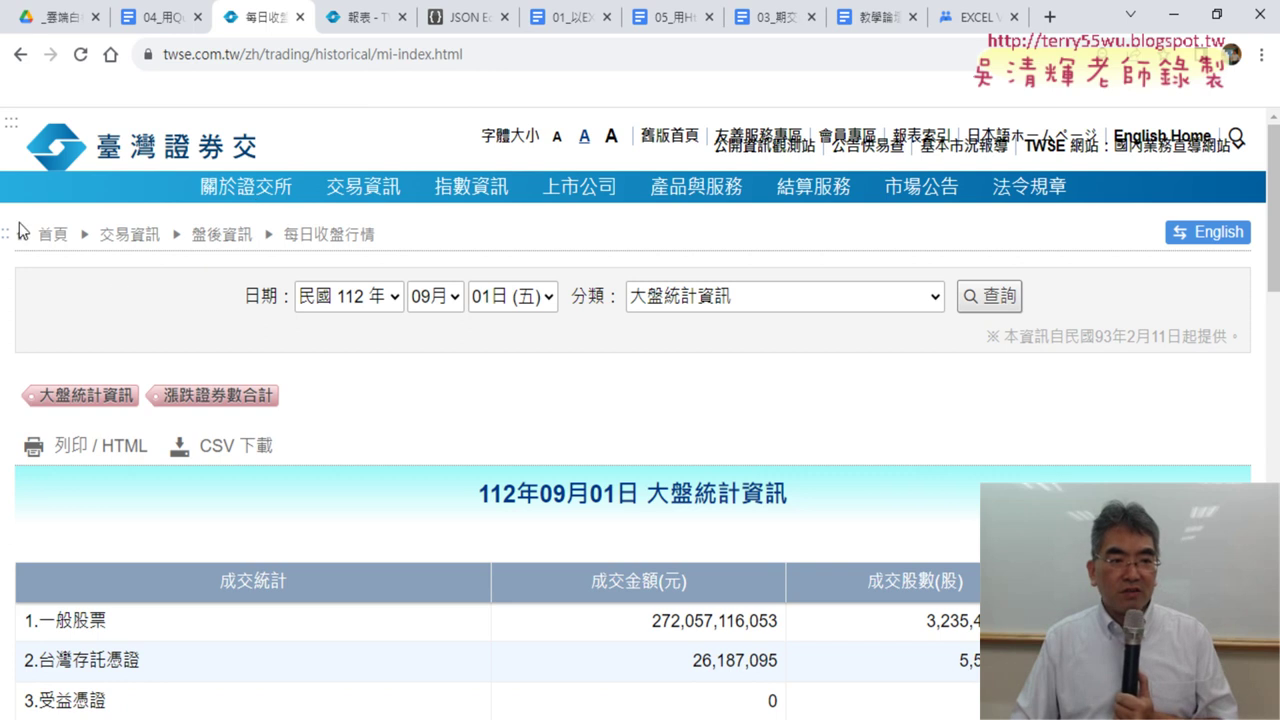
click(20, 55)
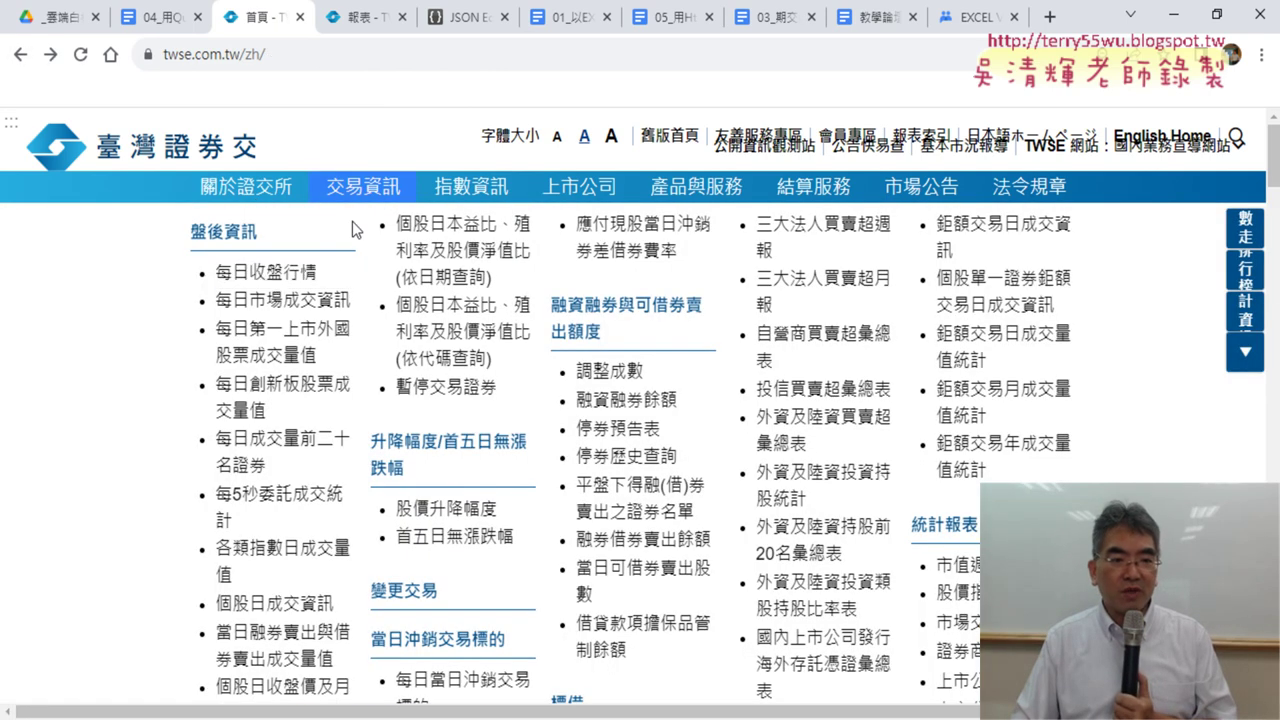
click(270, 272)
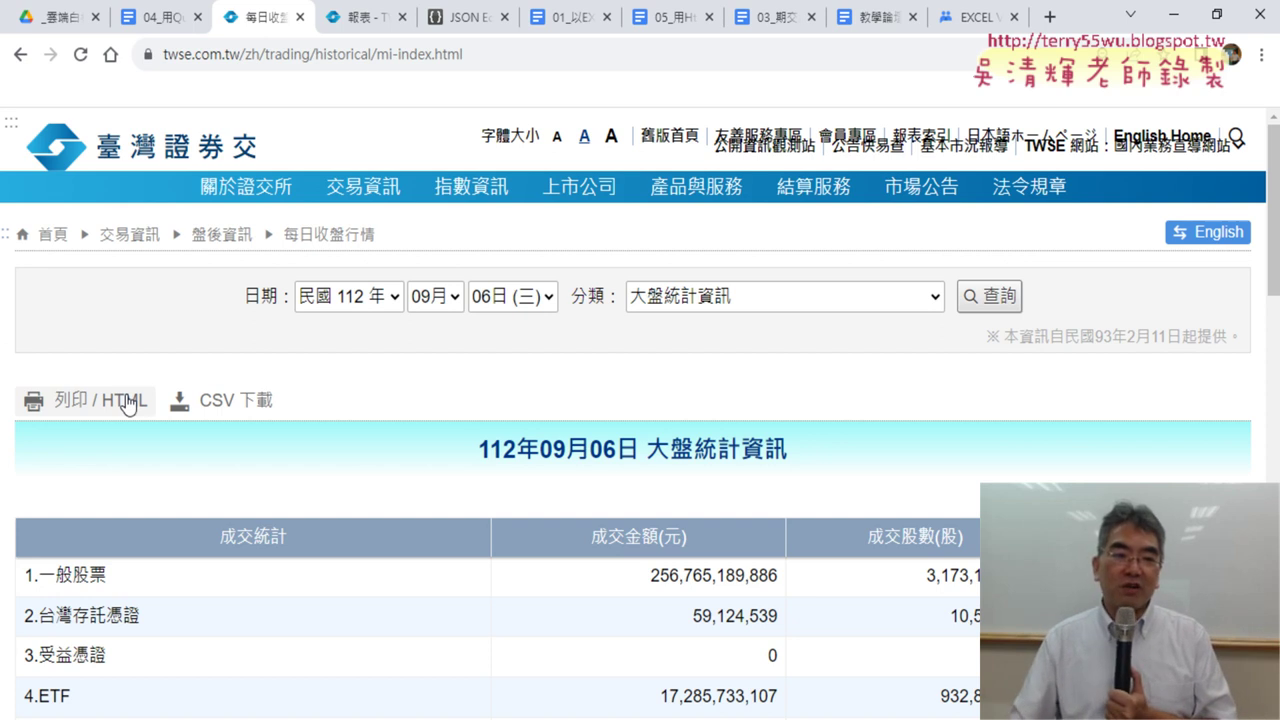
click(360, 20)
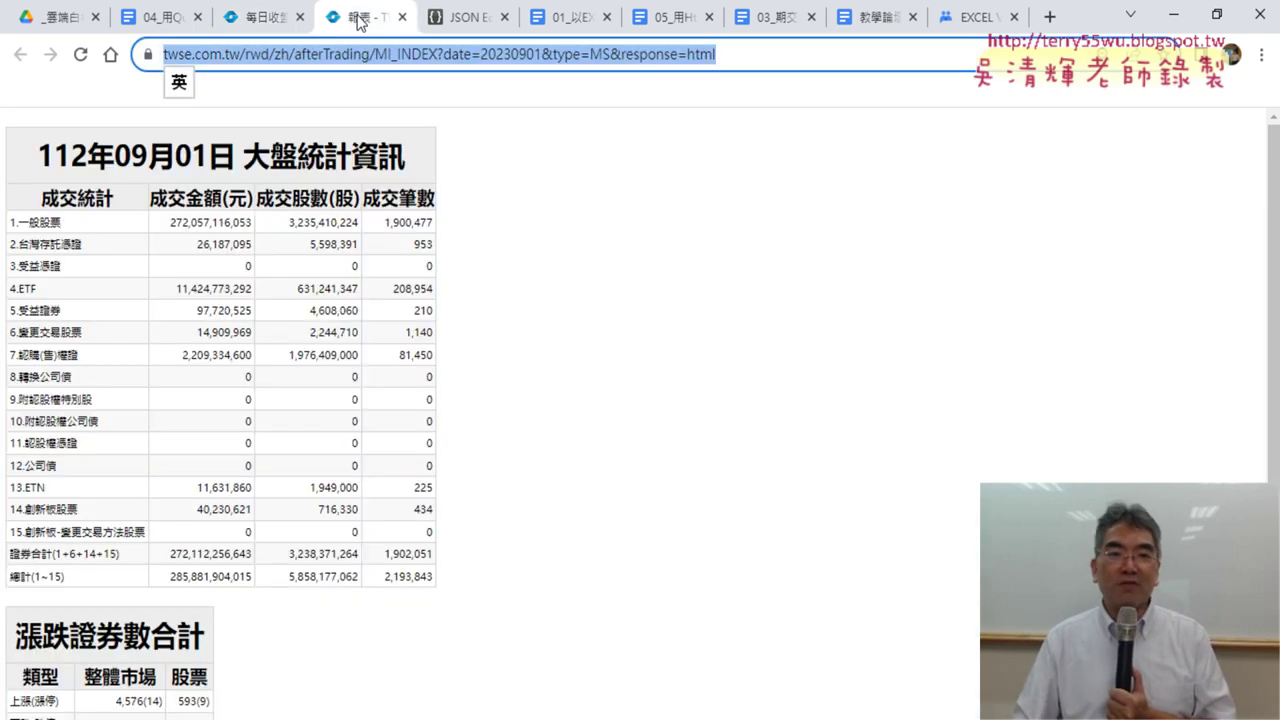
click(722, 66)
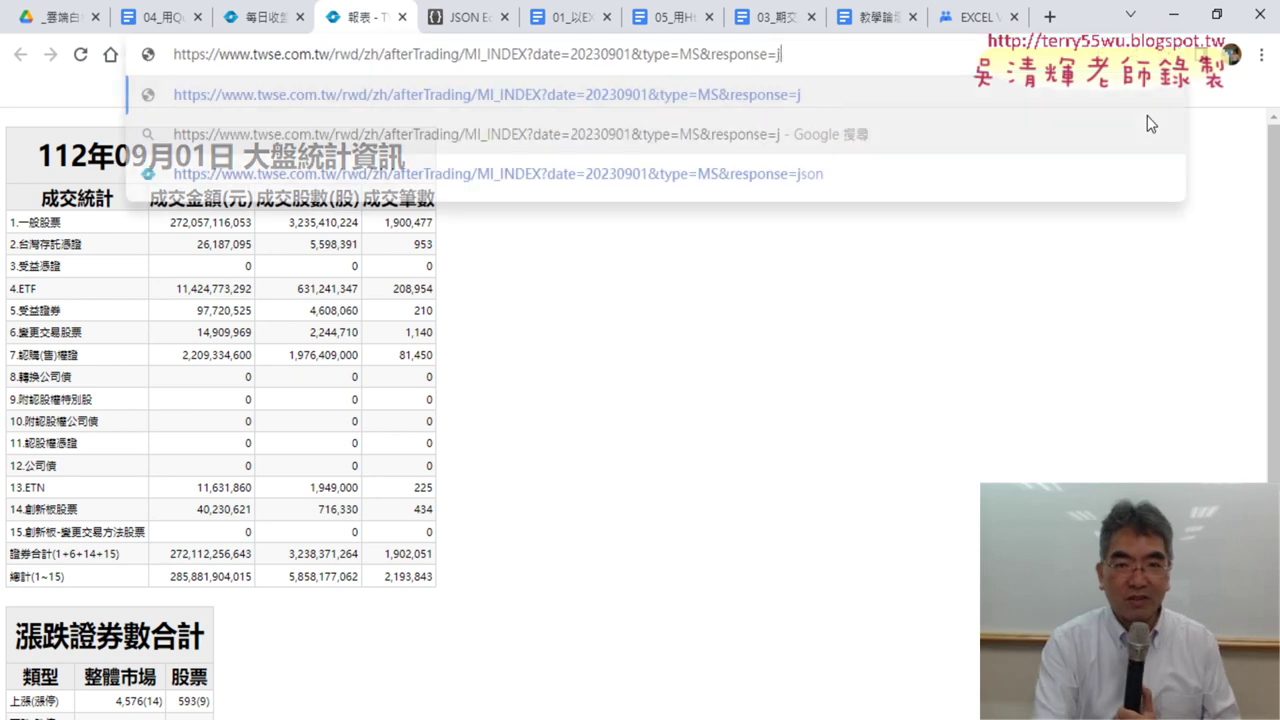
Step: Load the 20230901 MI_INDEX URL with response=json, inspect its query string, then return to 每日收盤
text(json)
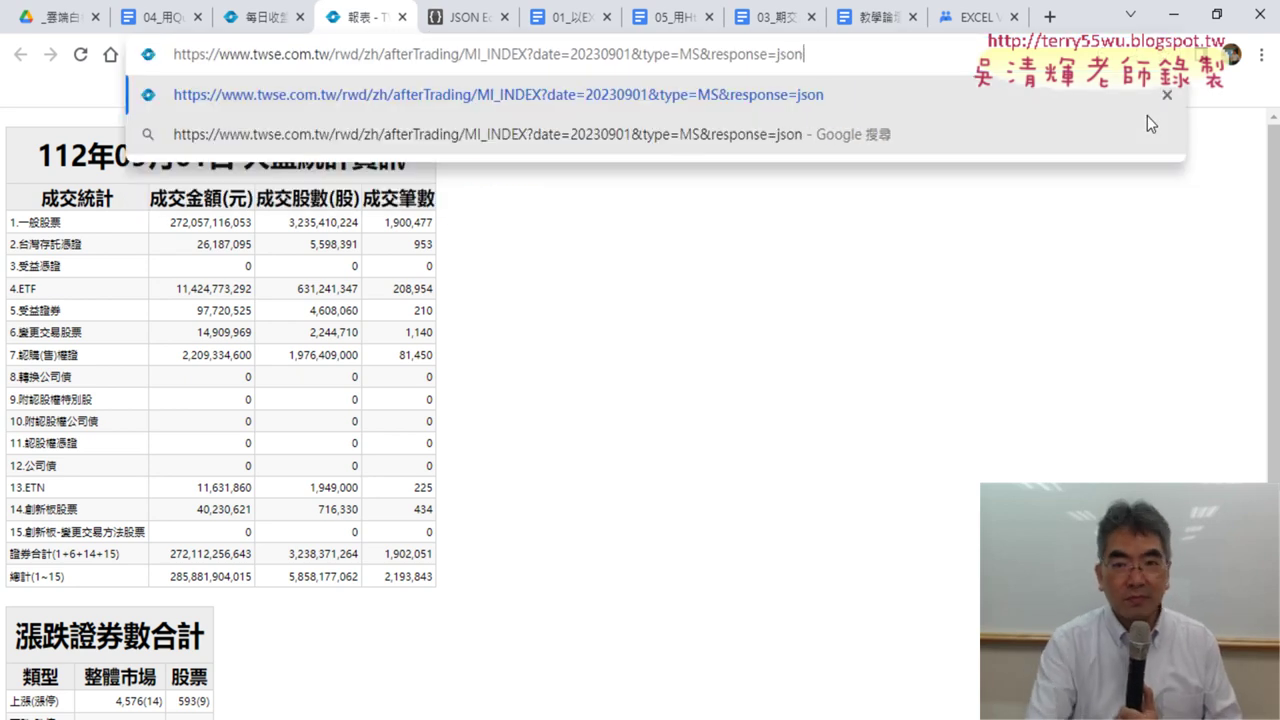
key(Return)
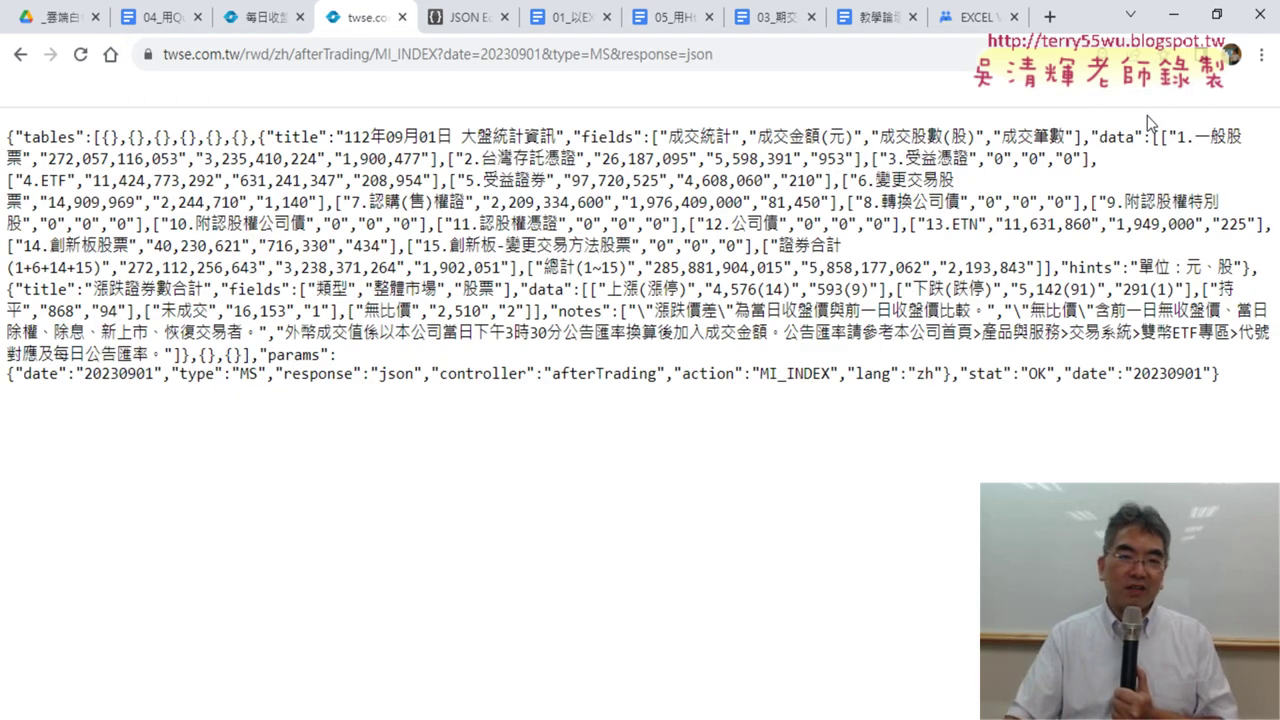
click(441, 52)
click(441, 54)
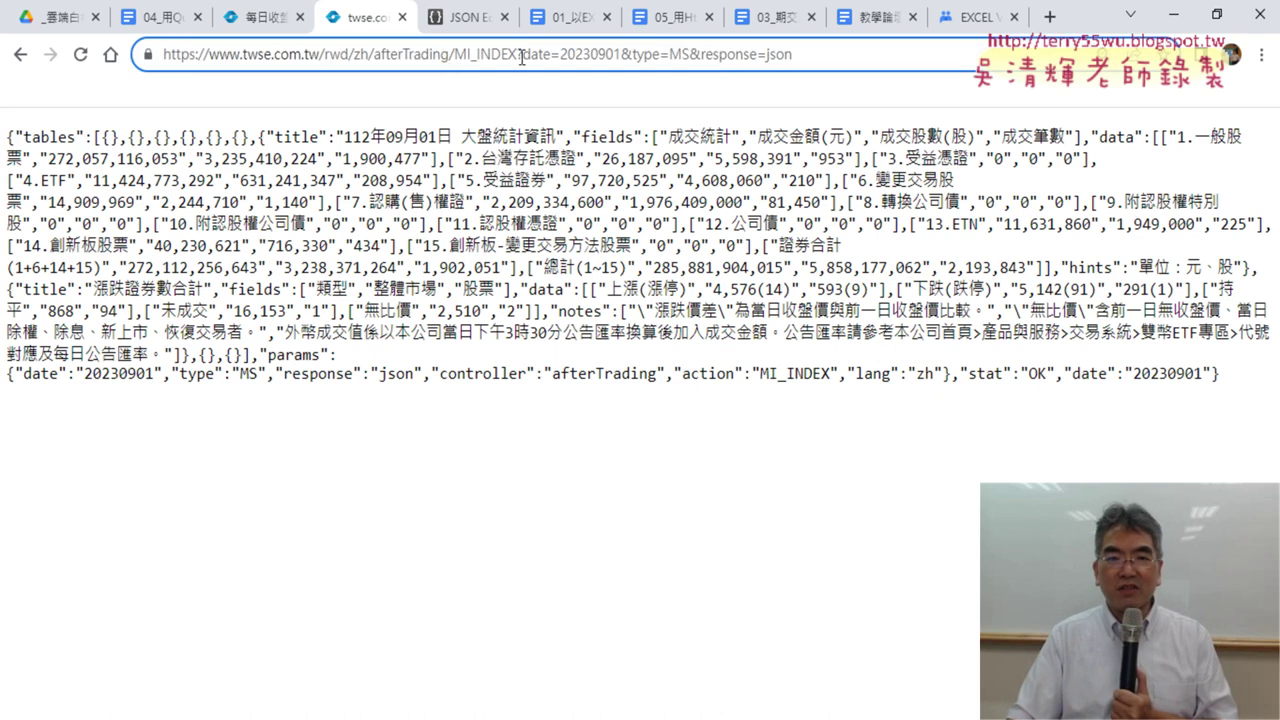
drag(518, 54, 822, 65)
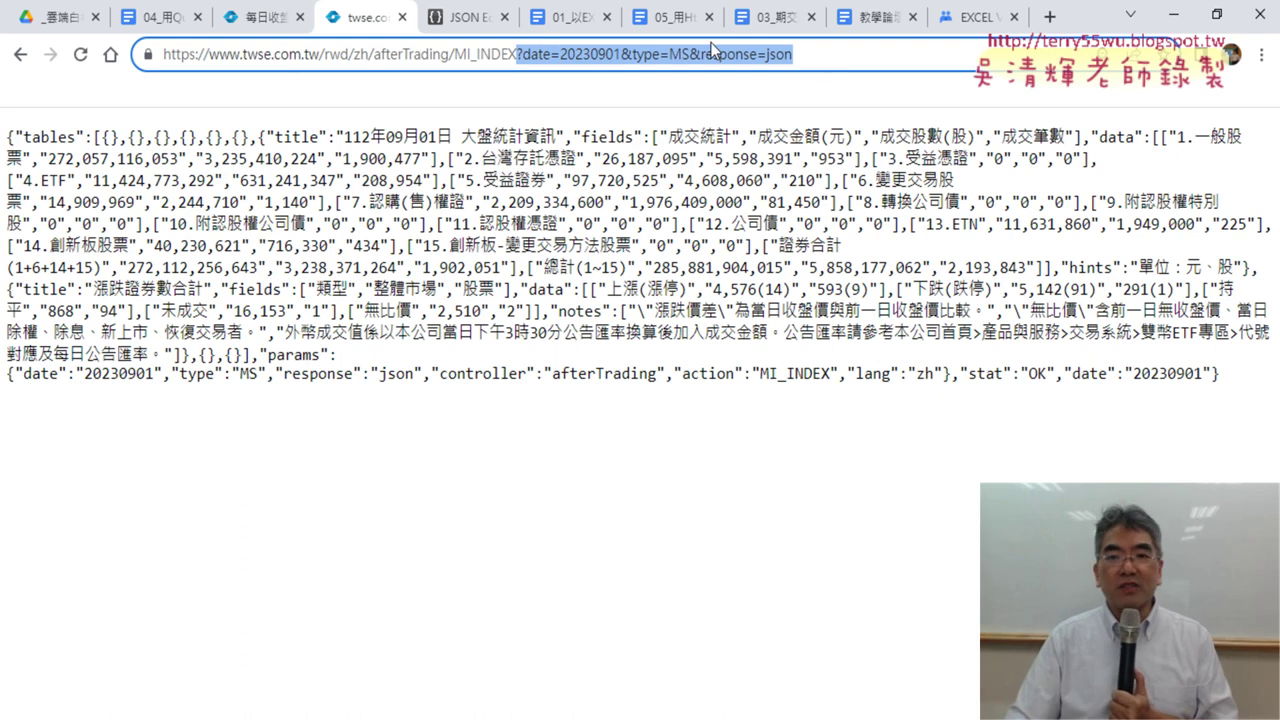
click(777, 58)
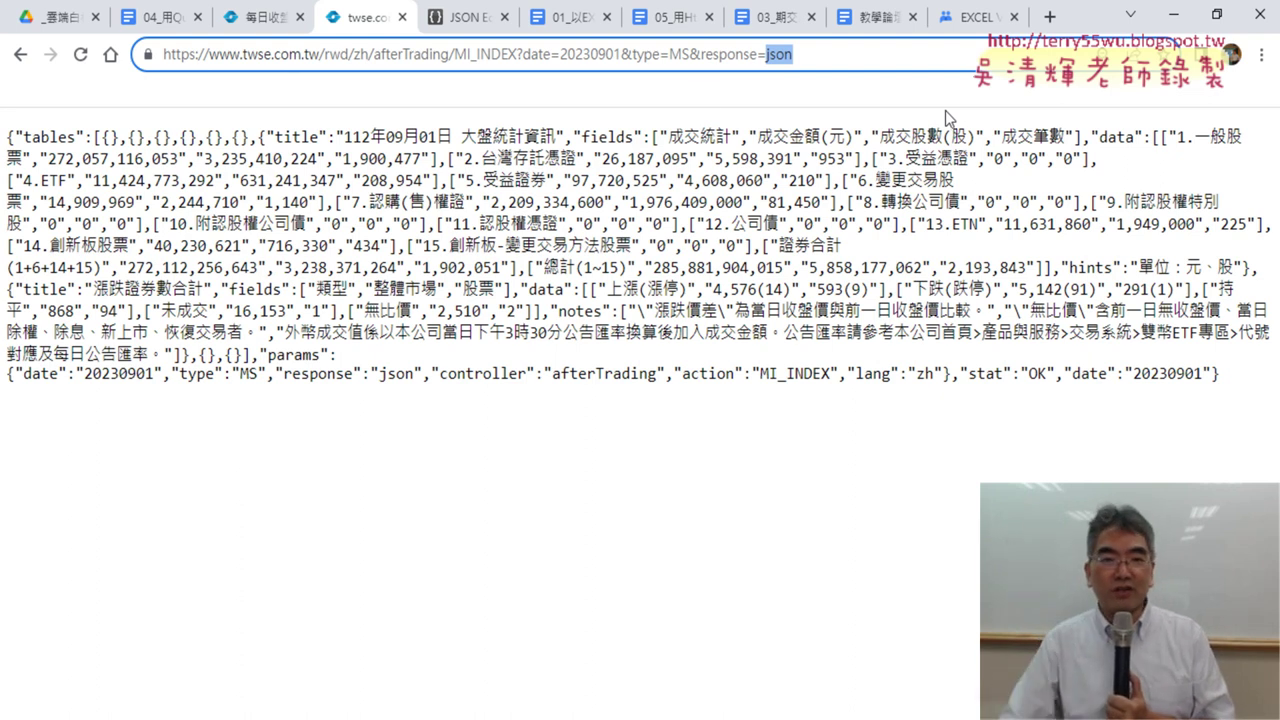
click(249, 17)
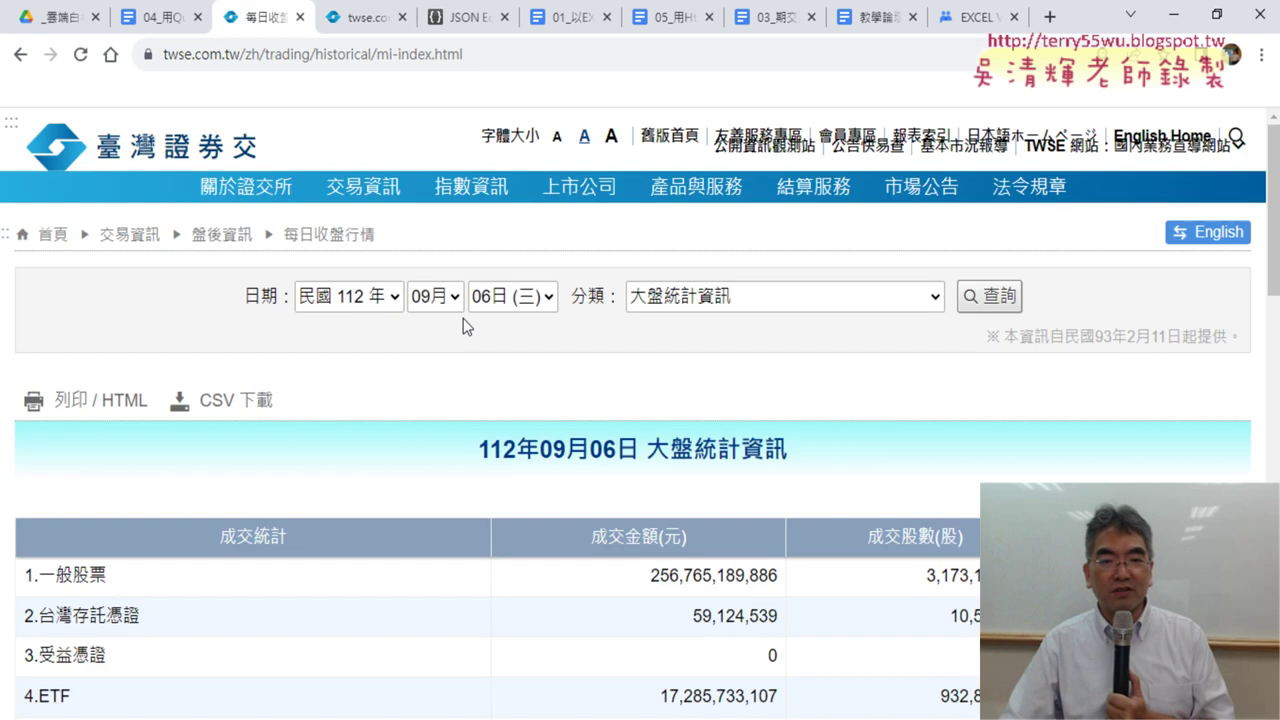
Step: Choose 01日 (五) as the day and open DevTools with 檢查 beside the page
click(515, 305)
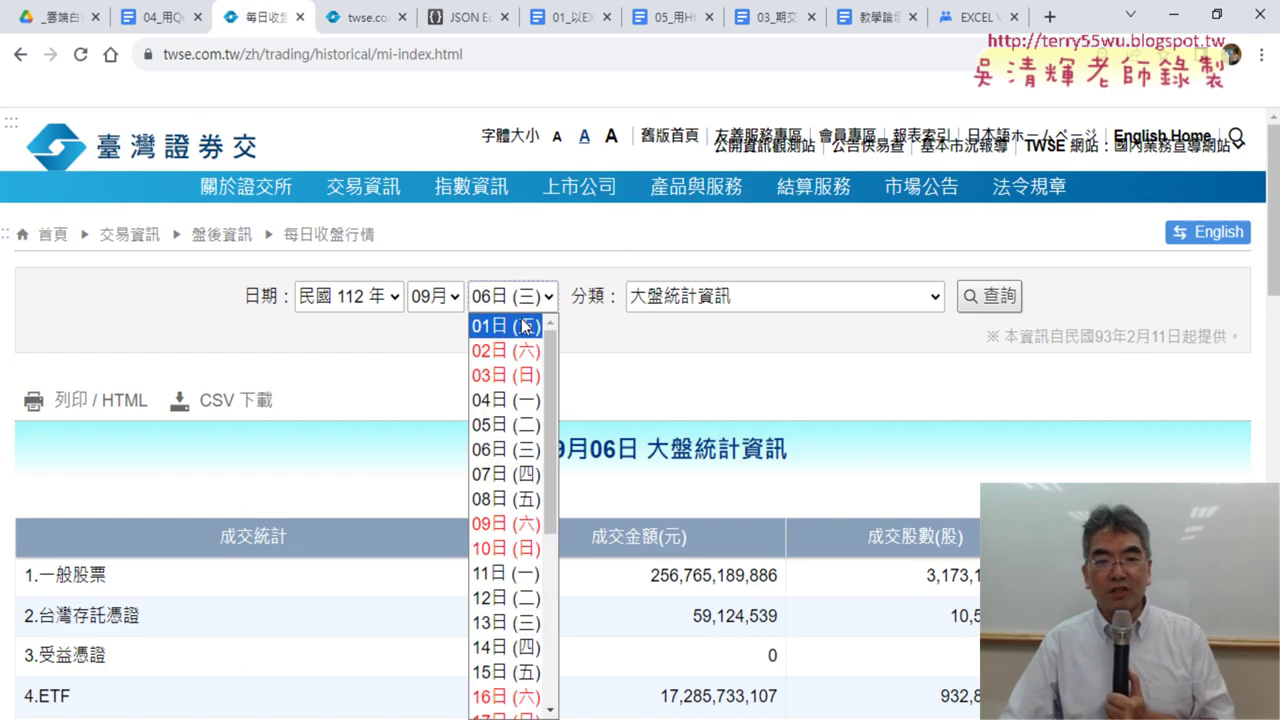
click(524, 326)
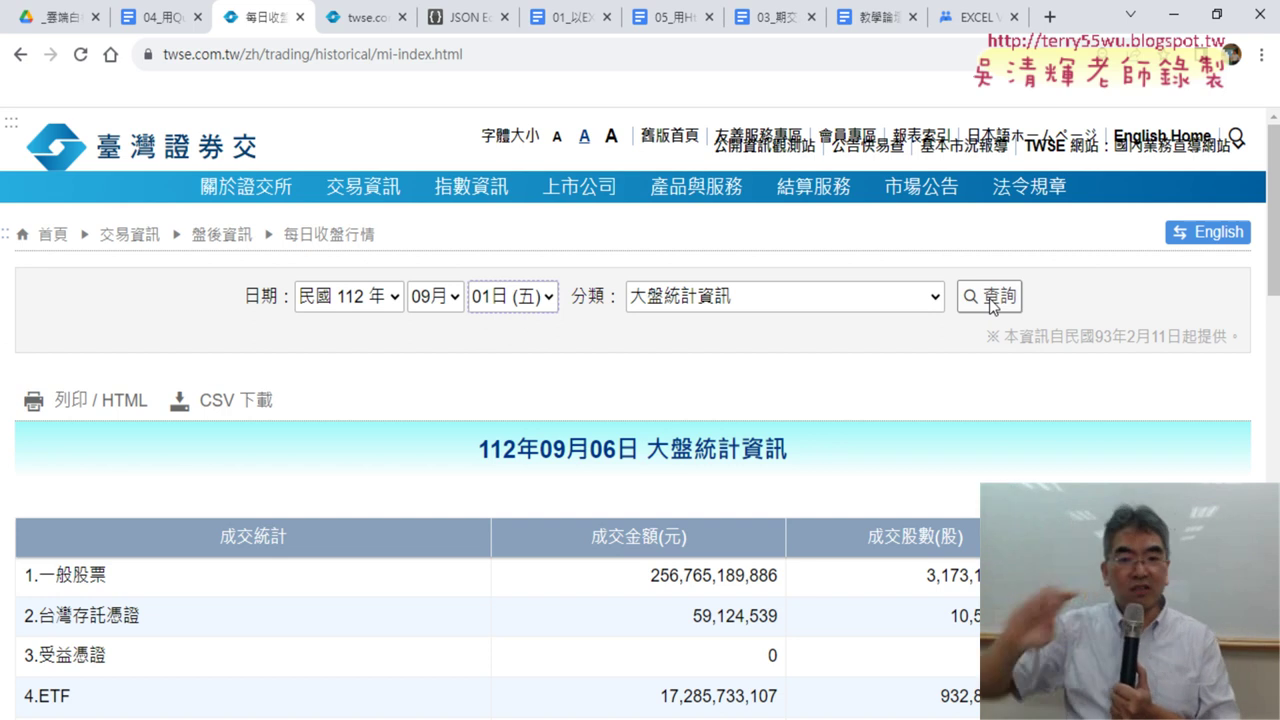
right_click(684, 332)
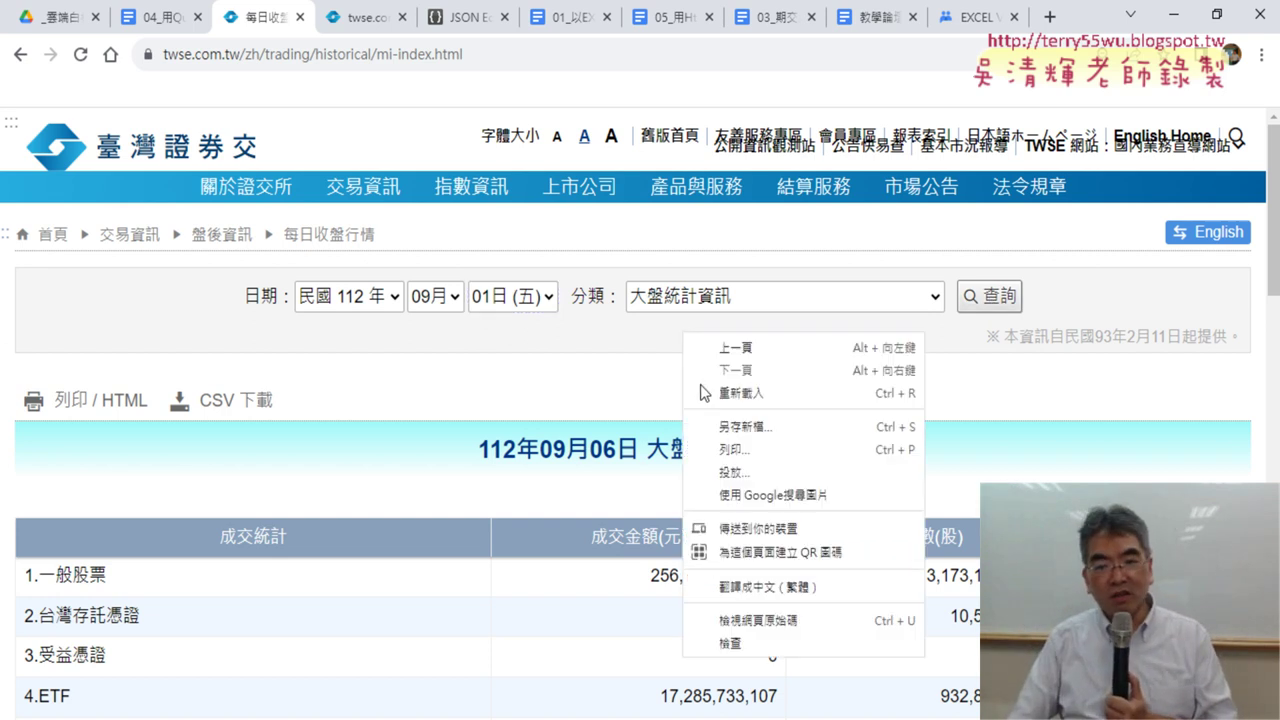
click(730, 643)
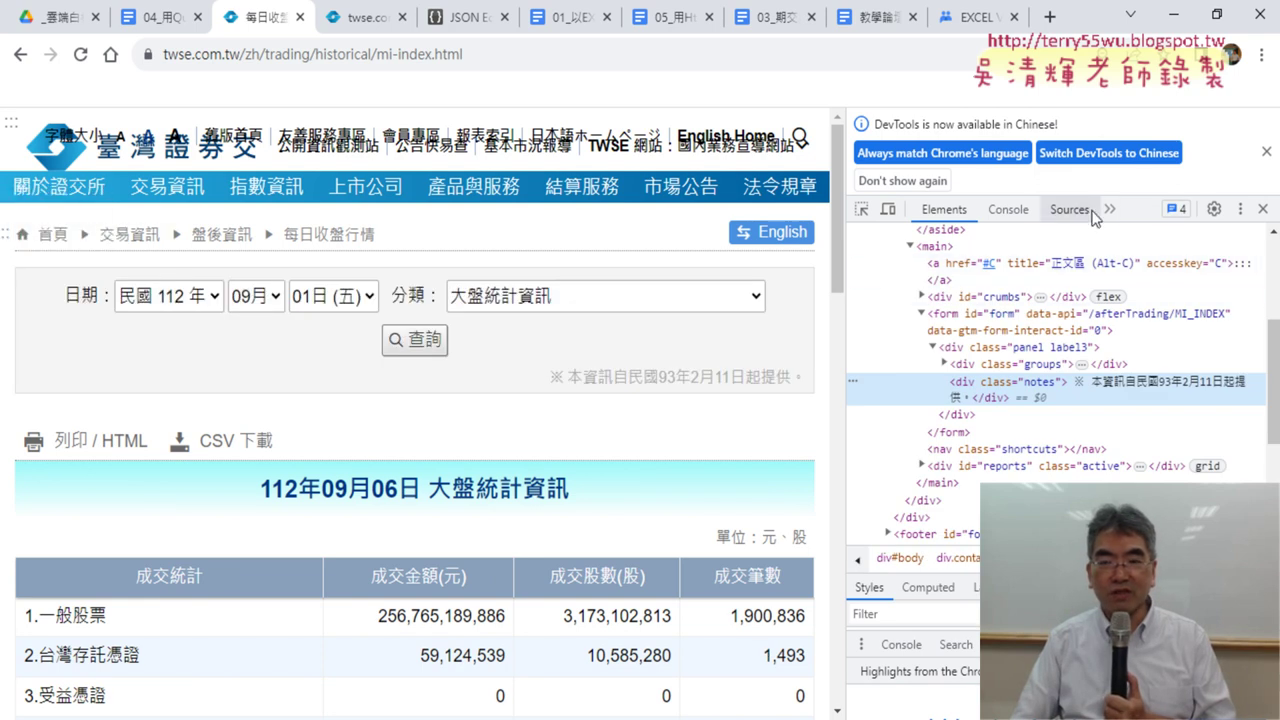
Step: Open the Network panel and run the 查詢 for 112年09月01日
click(1109, 209)
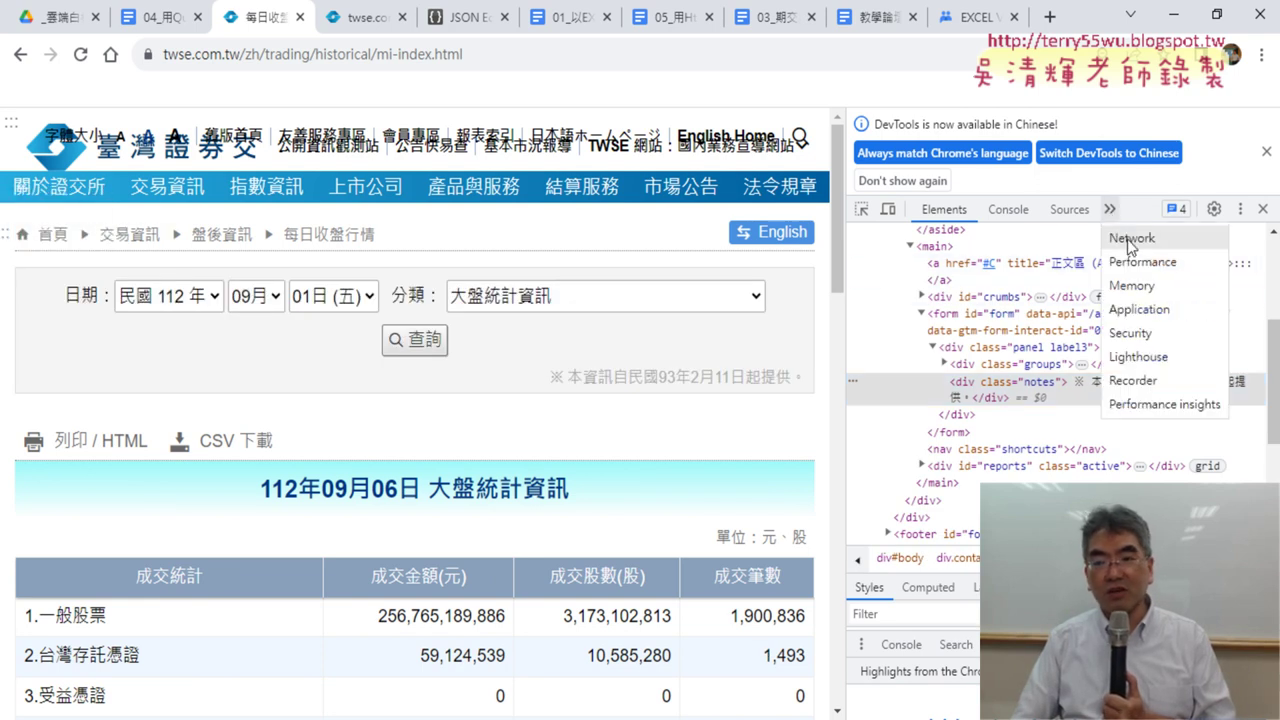
click(1128, 240)
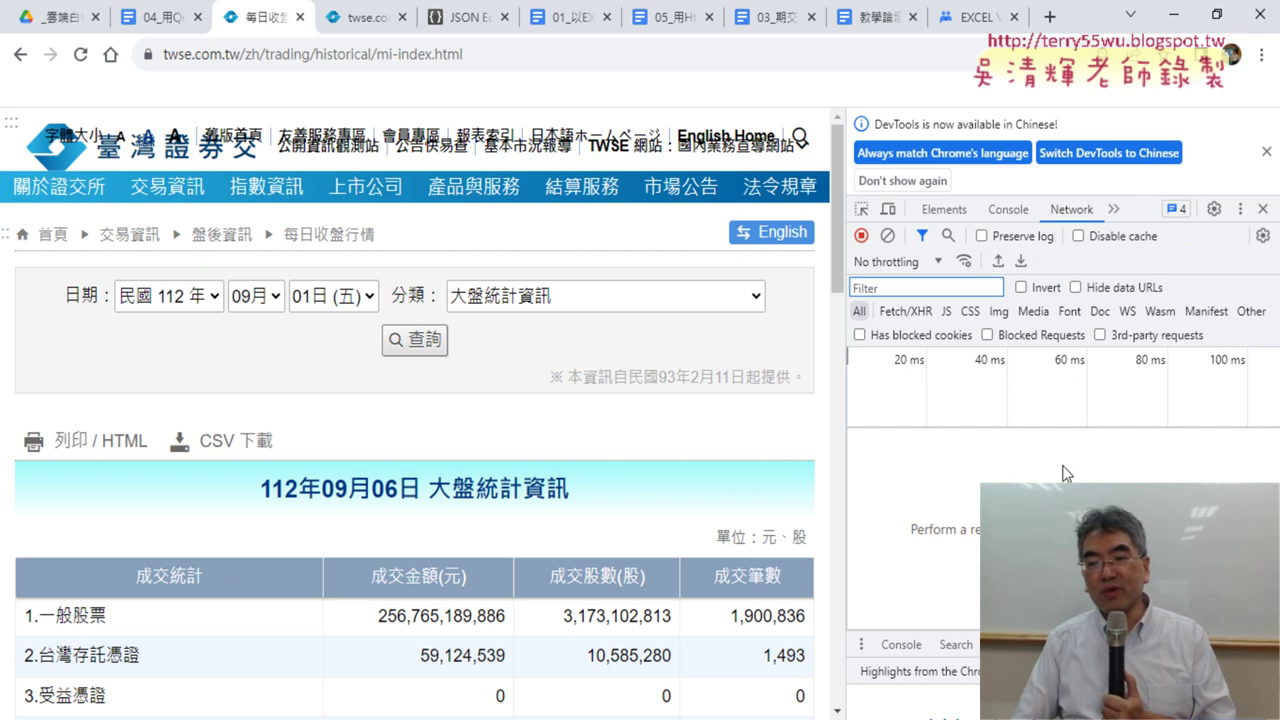
click(416, 344)
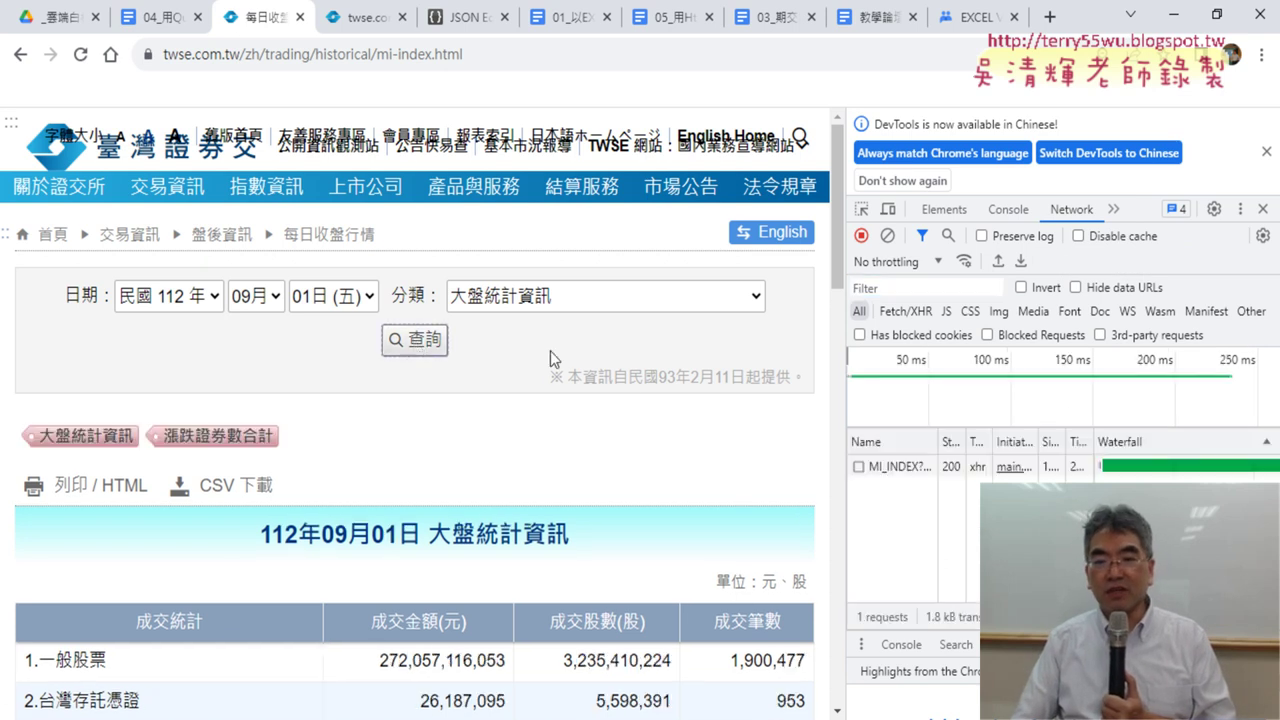
Step: Show the MI_INDEX request's Payload query string parameters as raw source
click(910, 467)
click(1024, 449)
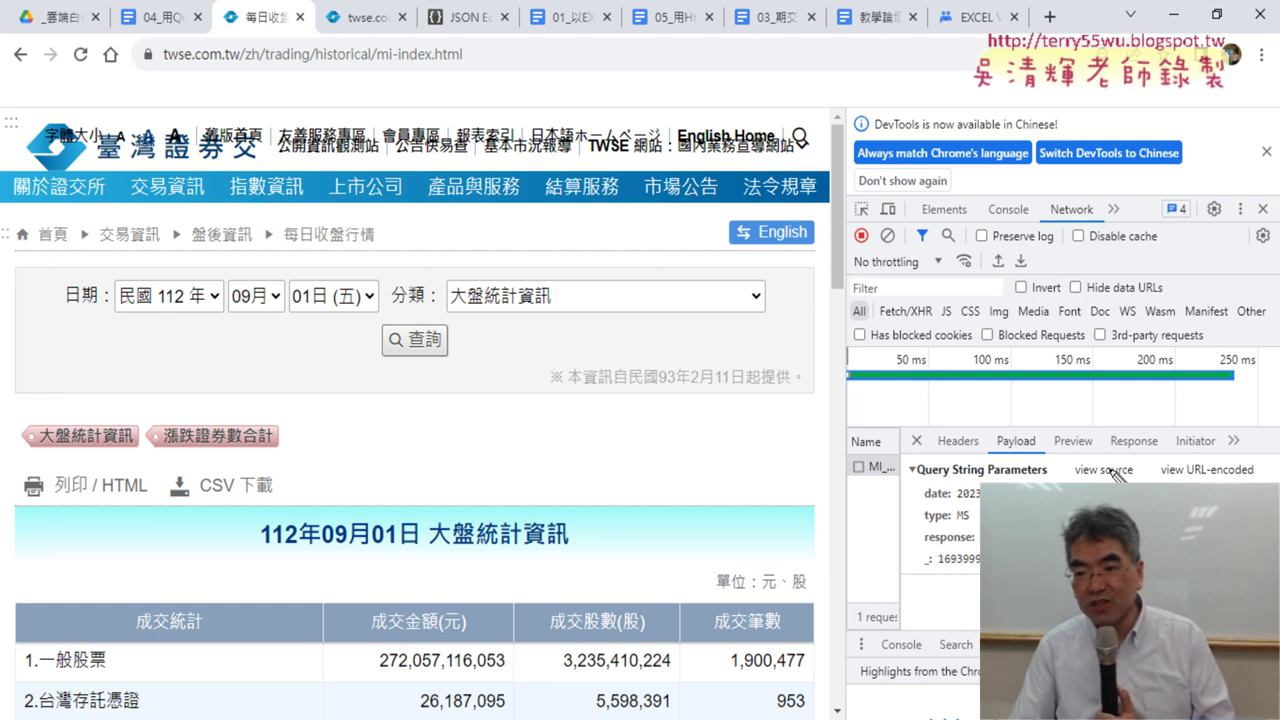
drag(1118, 456, 1130, 462)
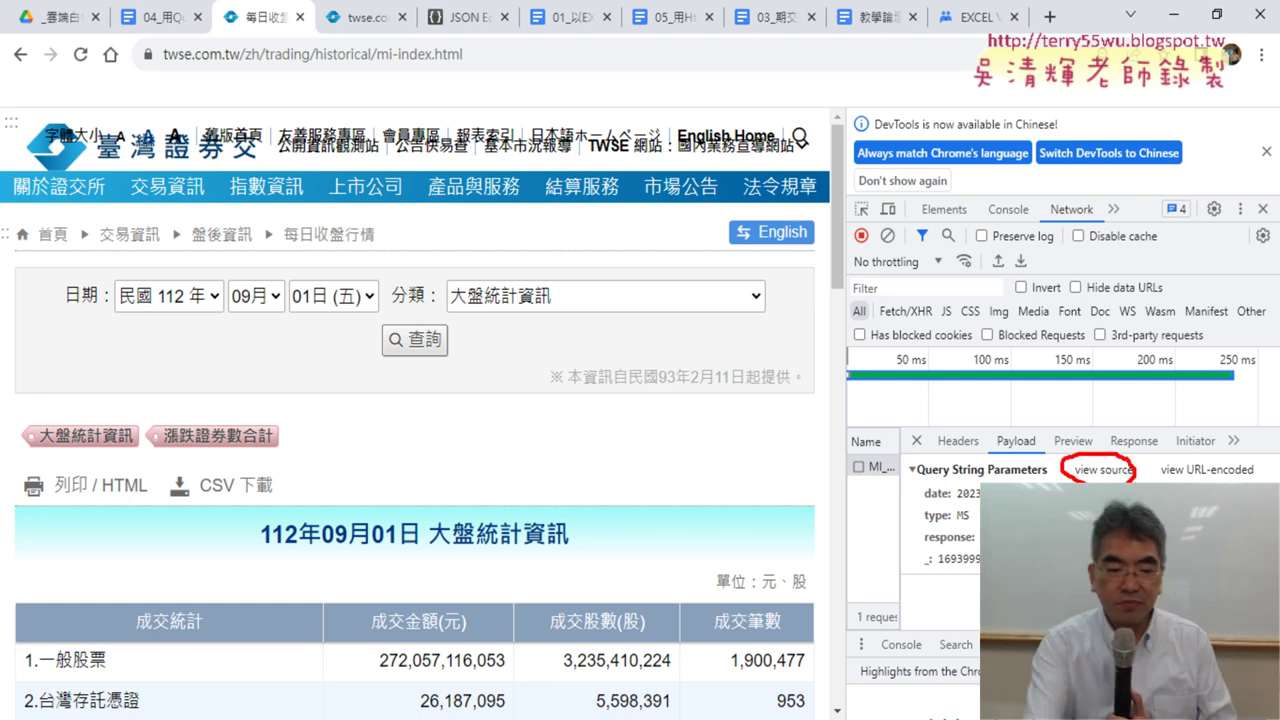
key(Escape)
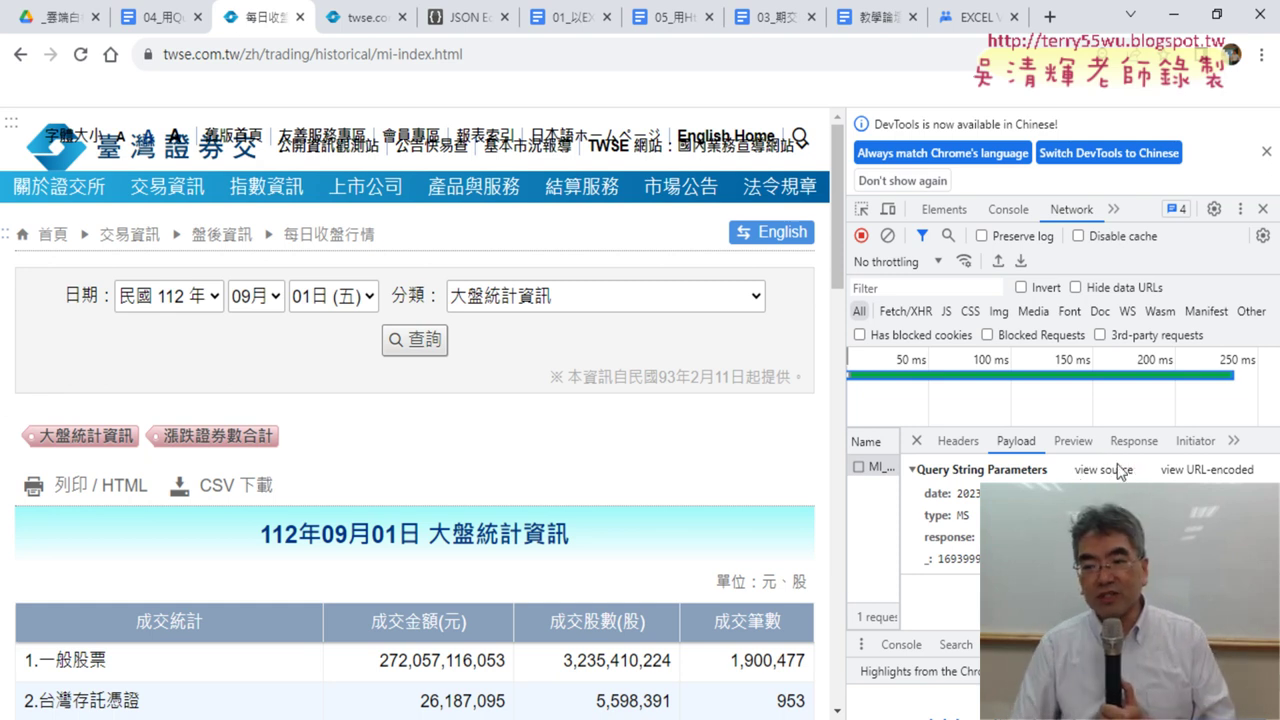
click(1103, 469)
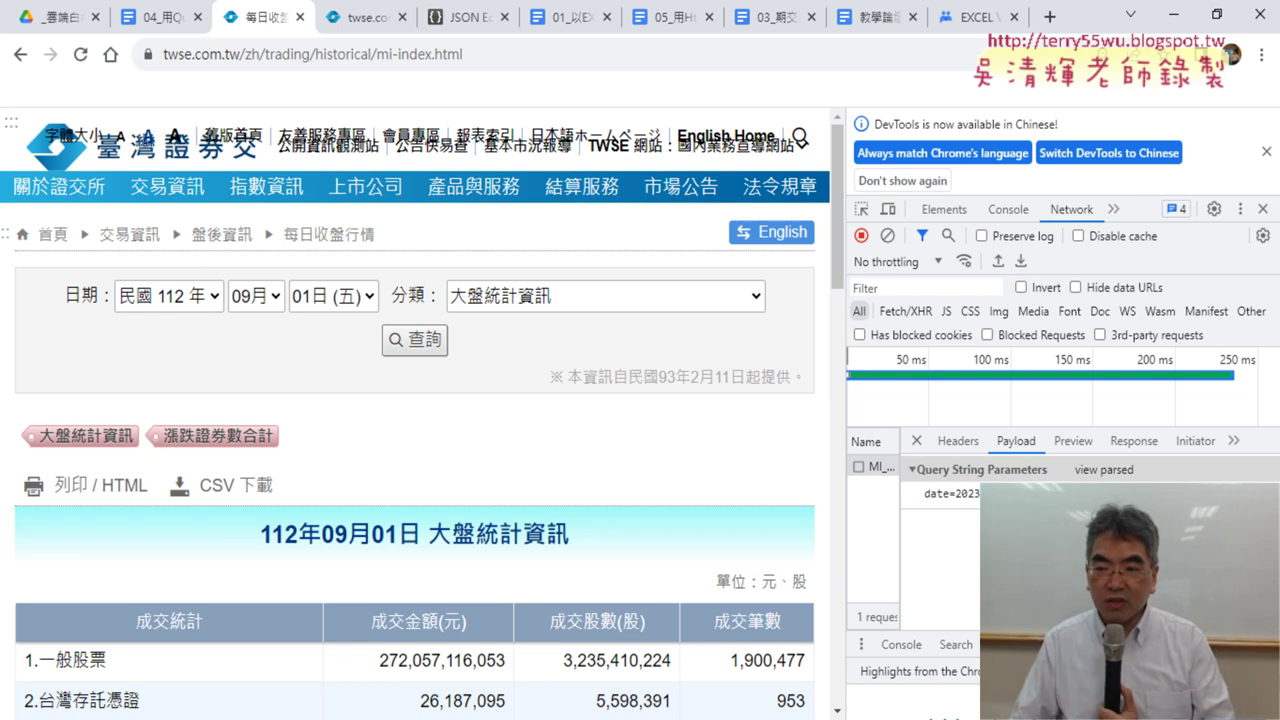
Step: Preview the MI_INDEX response as a JSON tree (date 20230901, stat OK) and widen DevTools
triple_click(928, 493)
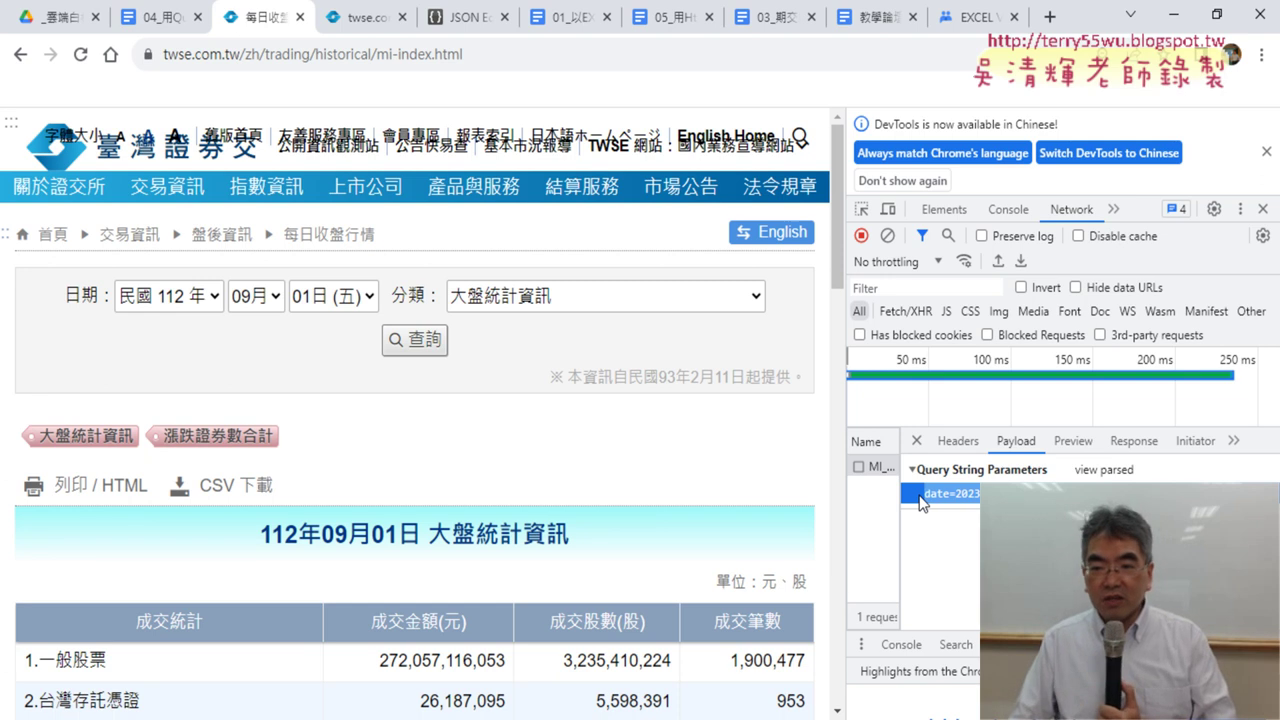
click(1073, 441)
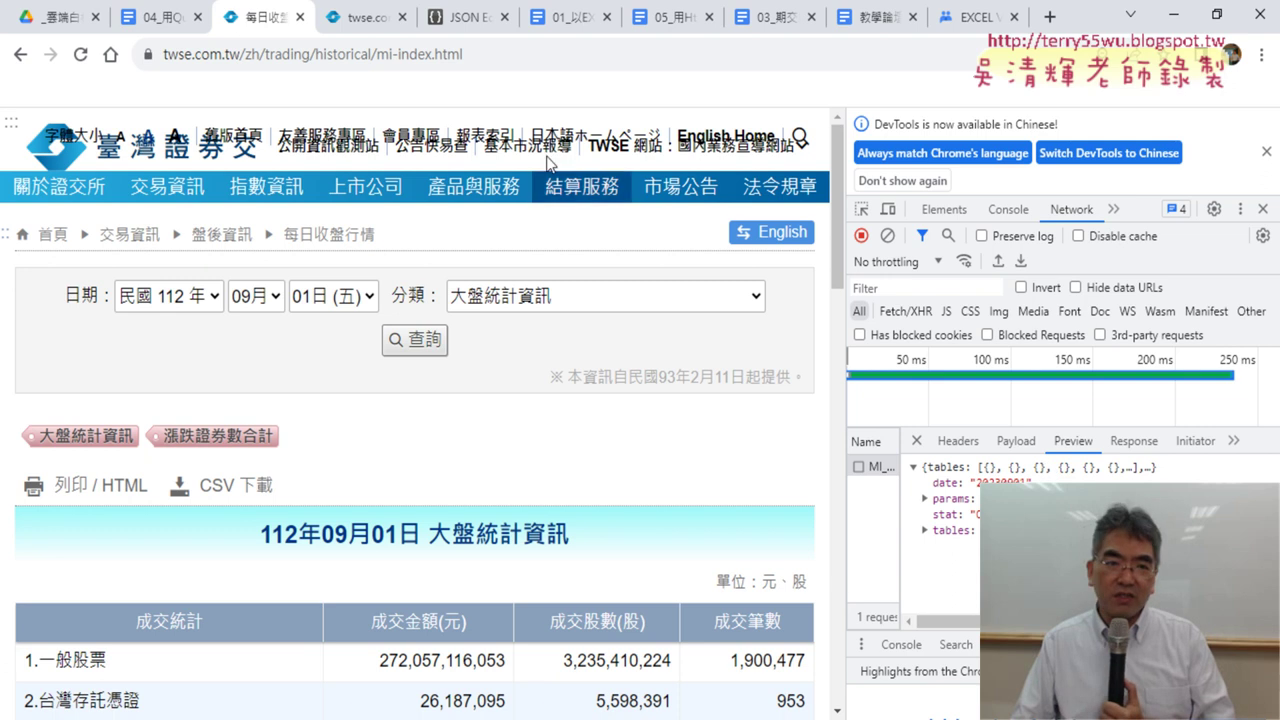
click(372, 20)
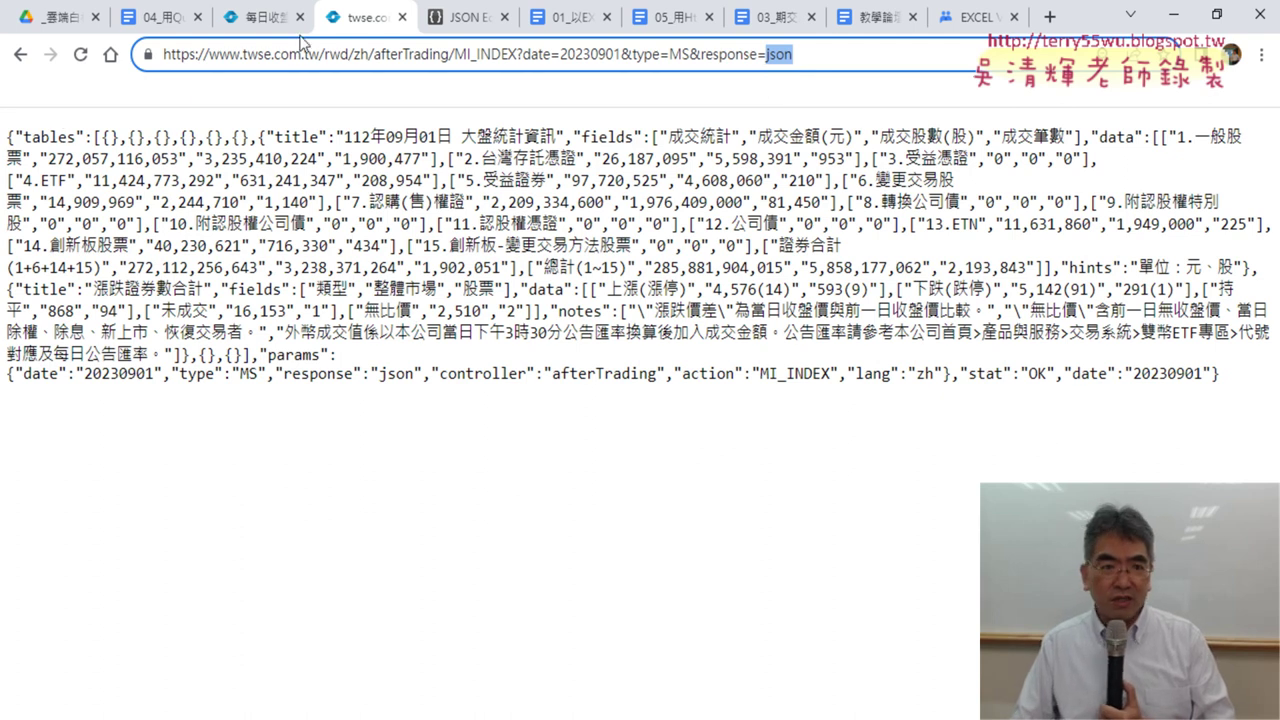
click(250, 22)
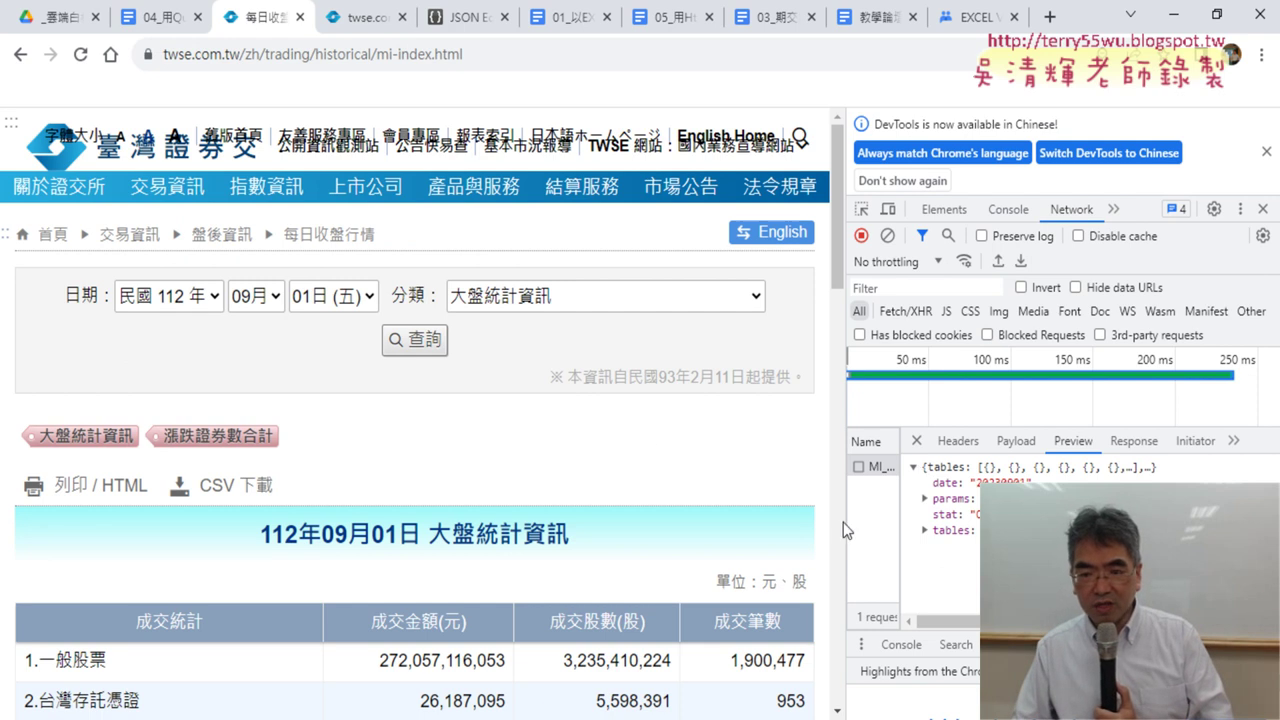
drag(849, 518, 668, 522)
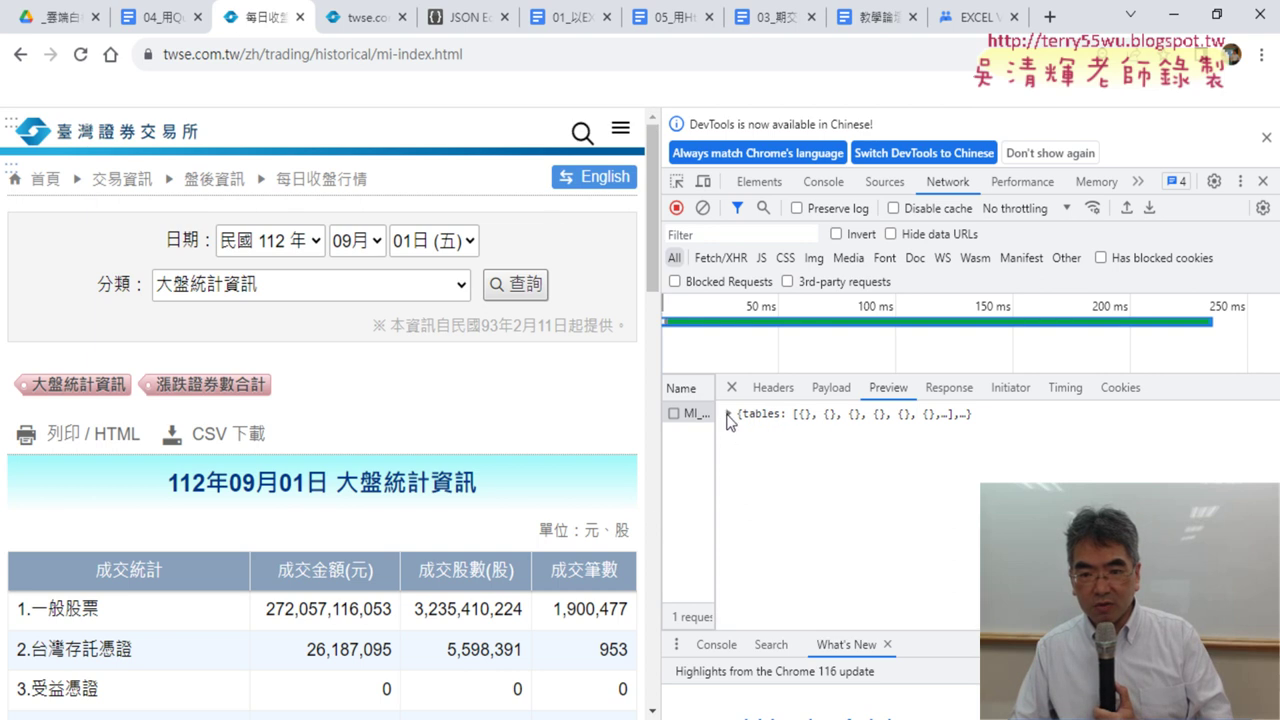
Step: Expand params (action, controller, date, lang, response, type), then return to the raw JSON tab
click(741, 446)
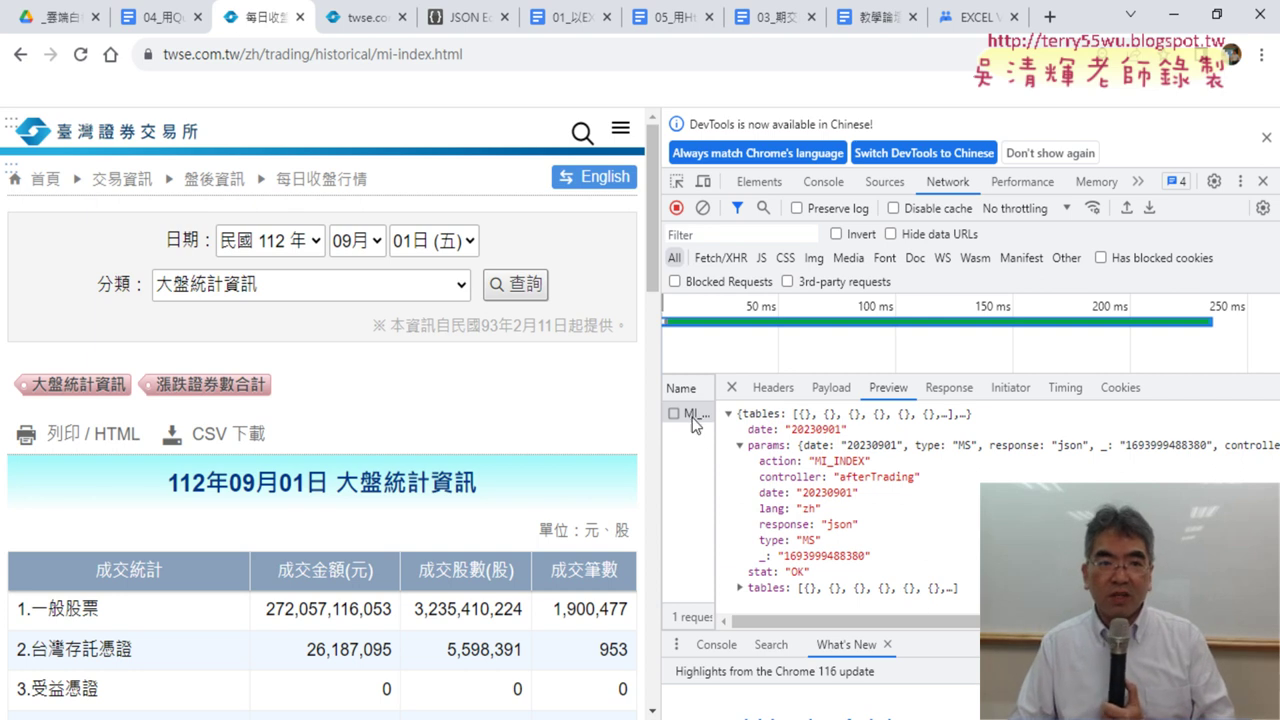
click(352, 17)
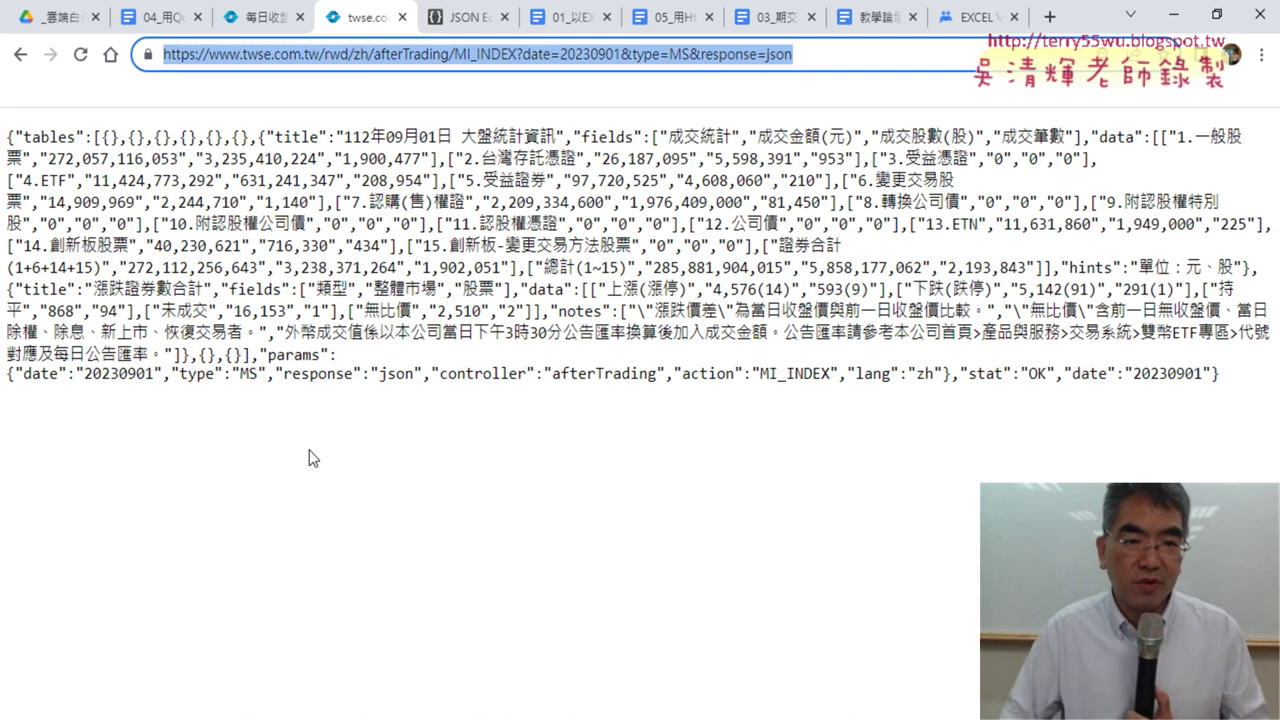
Step: Select all the raw MI_INDEX JSON text with Ctrl+A, then return to the 每日收盤 tab
click(443, 300)
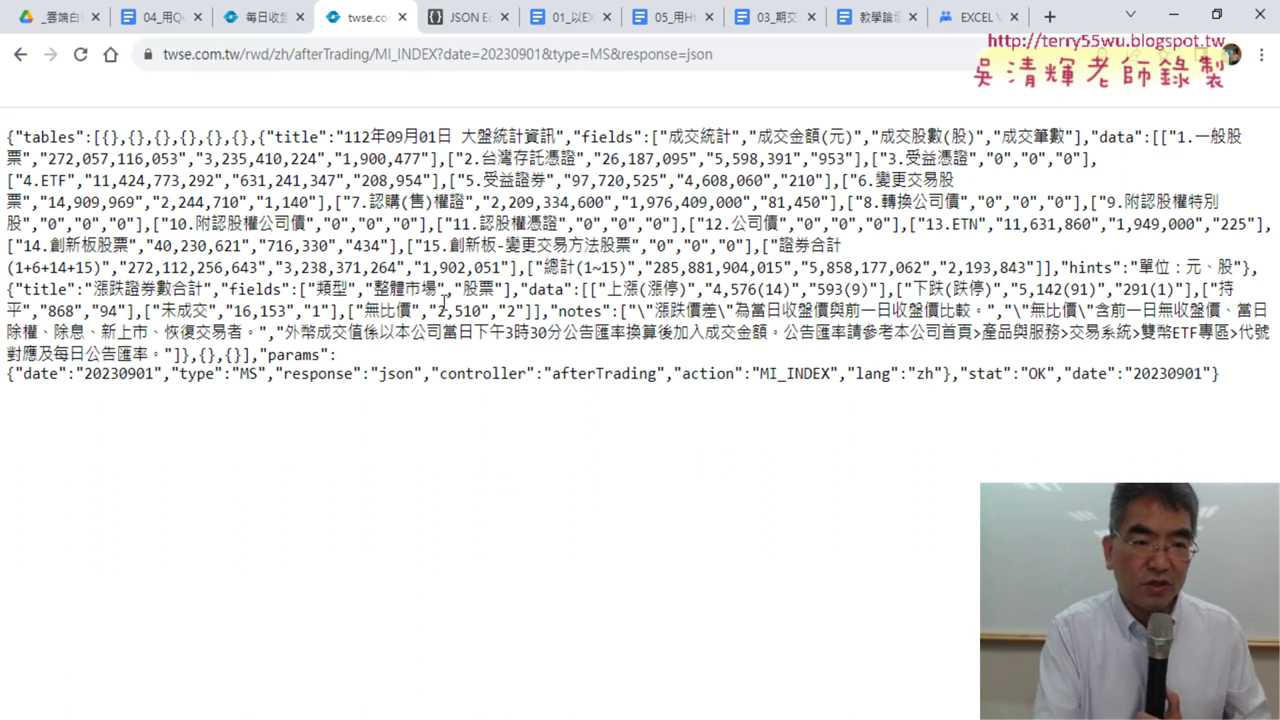
key(ctrl+a)
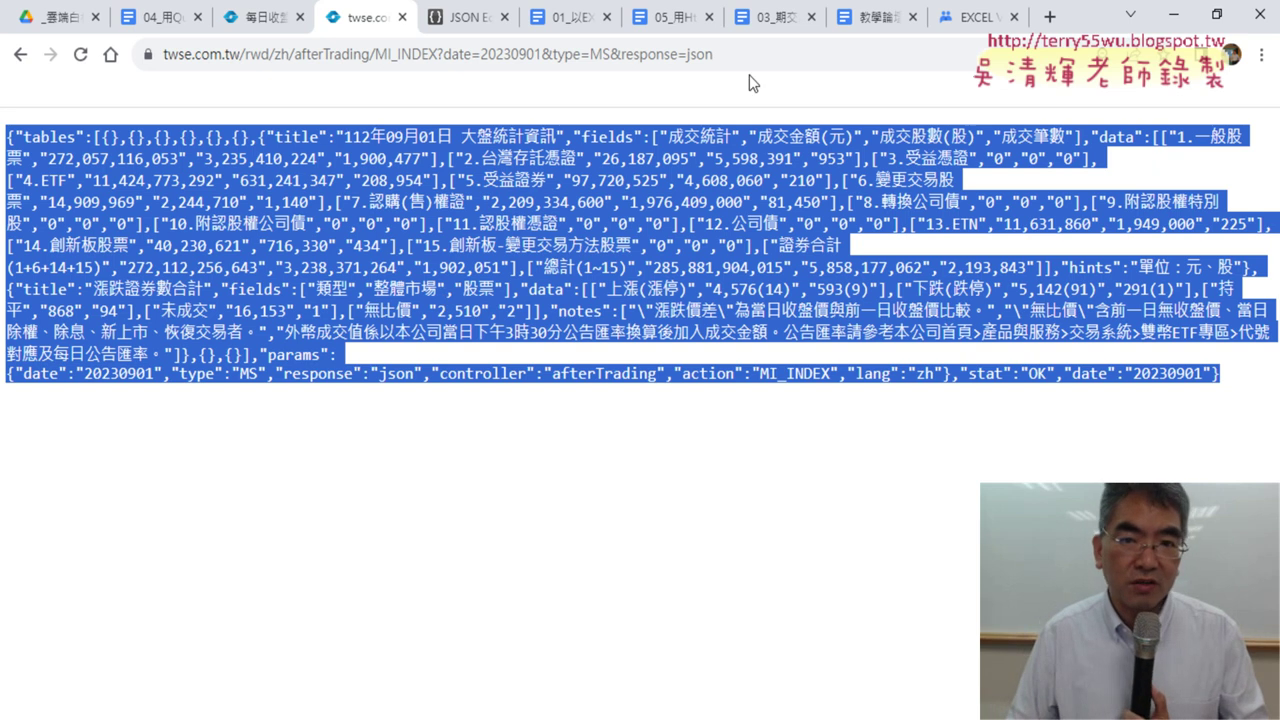
click(250, 17)
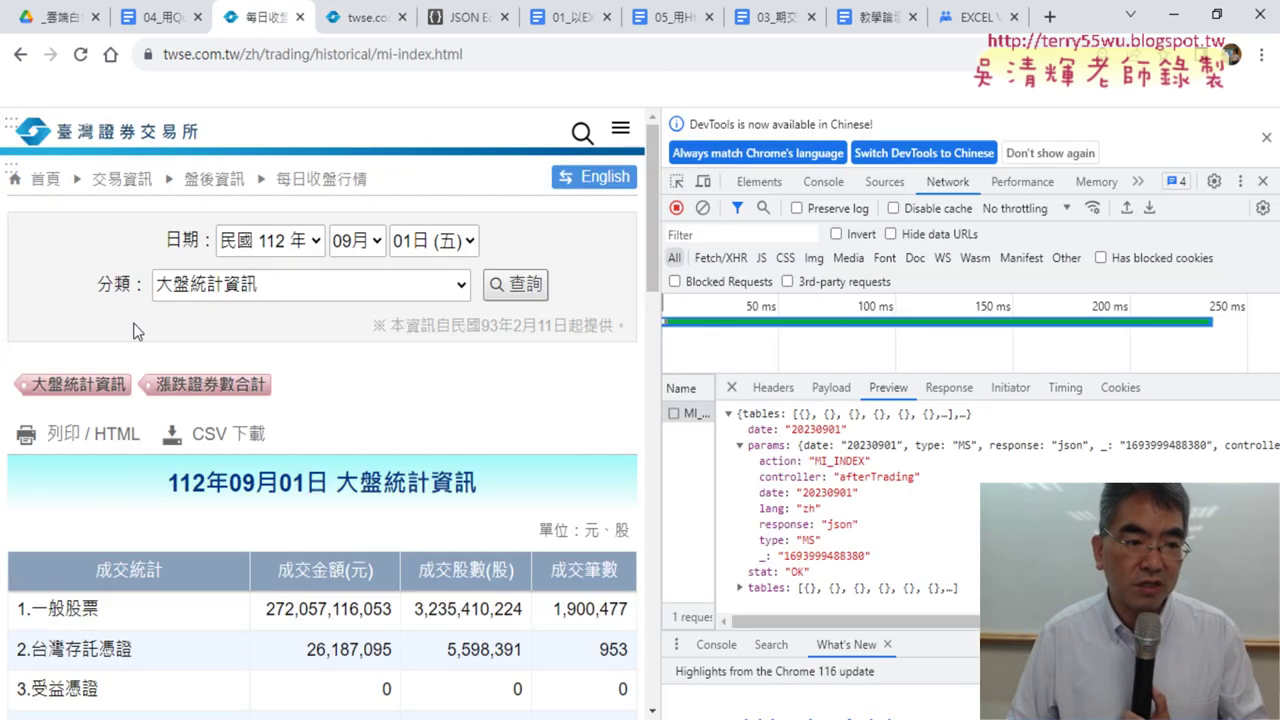
Step: Open the 112年09月01日 statistics HTML report, select its table rows, then return to the JSON tab
click(84, 438)
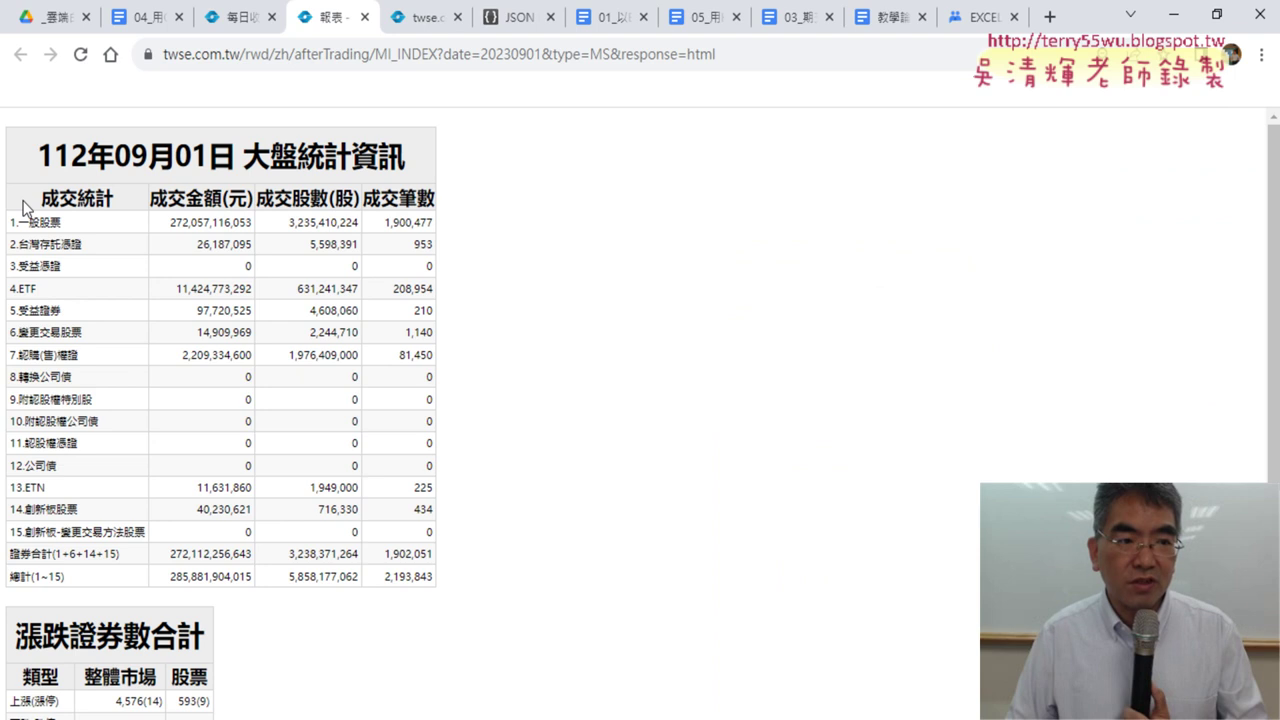
mouse_move(23, 202)
mouse_down()
mouse_move(424, 469)
mouse_move(433, 577)
mouse_up()
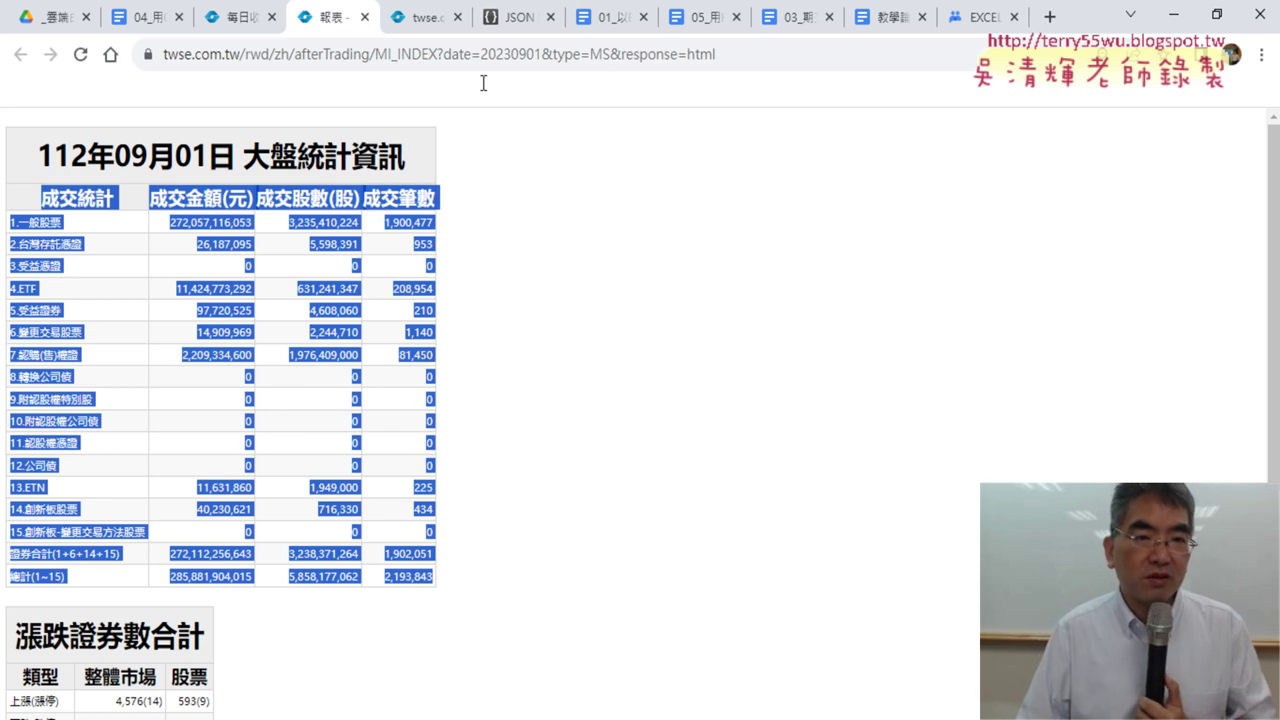
click(425, 18)
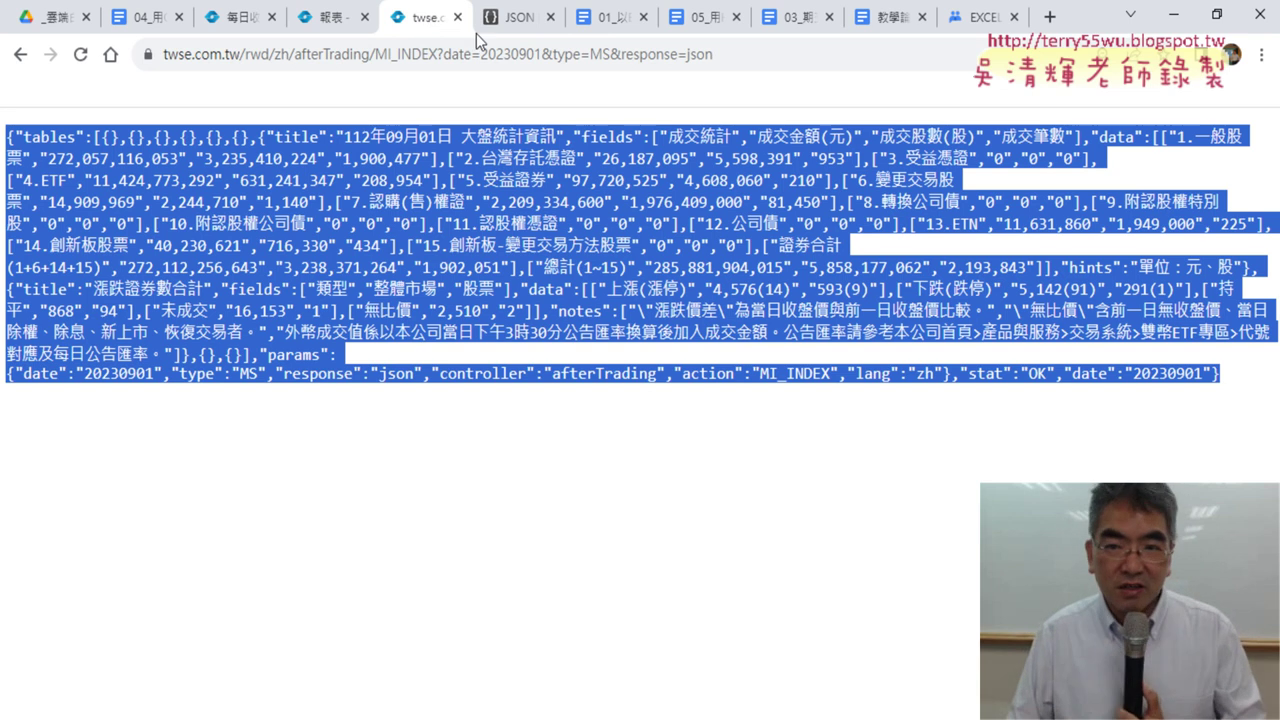
Step: Highlight the fields key, its four field names, and the data key in the 09/01 JSON
click(950, 140)
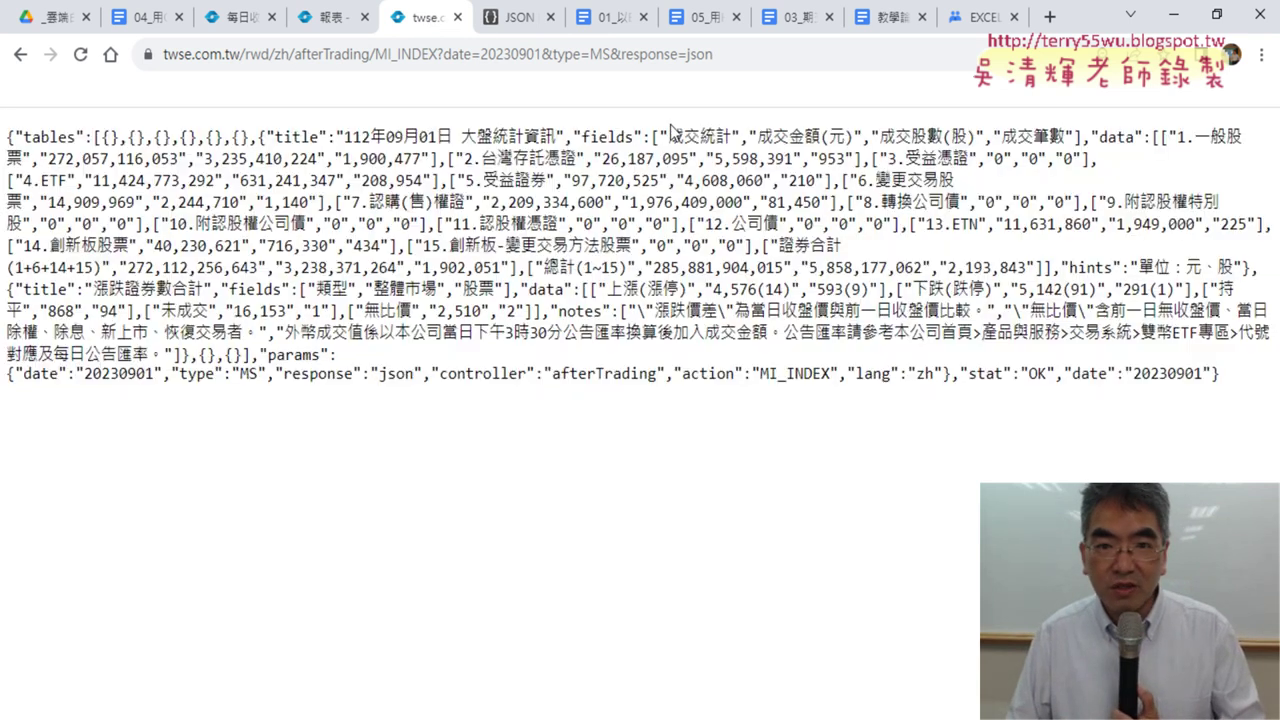
drag(575, 135, 643, 136)
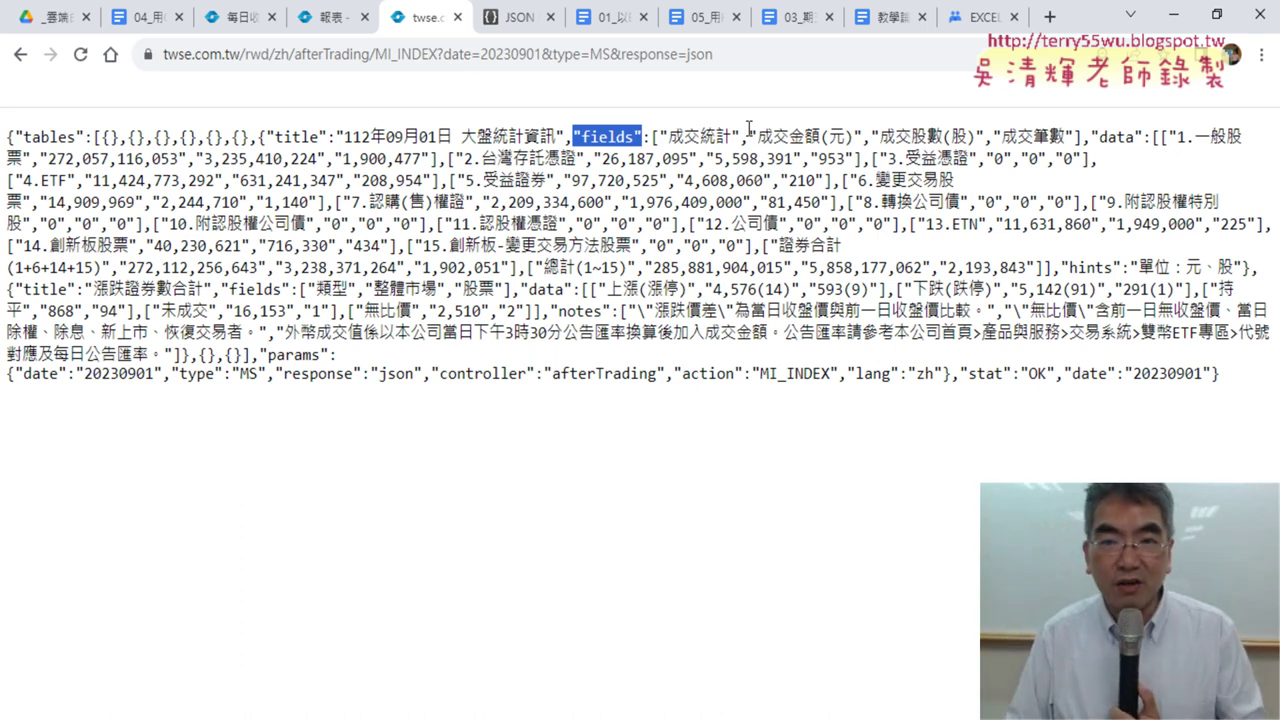
drag(659, 136, 1075, 136)
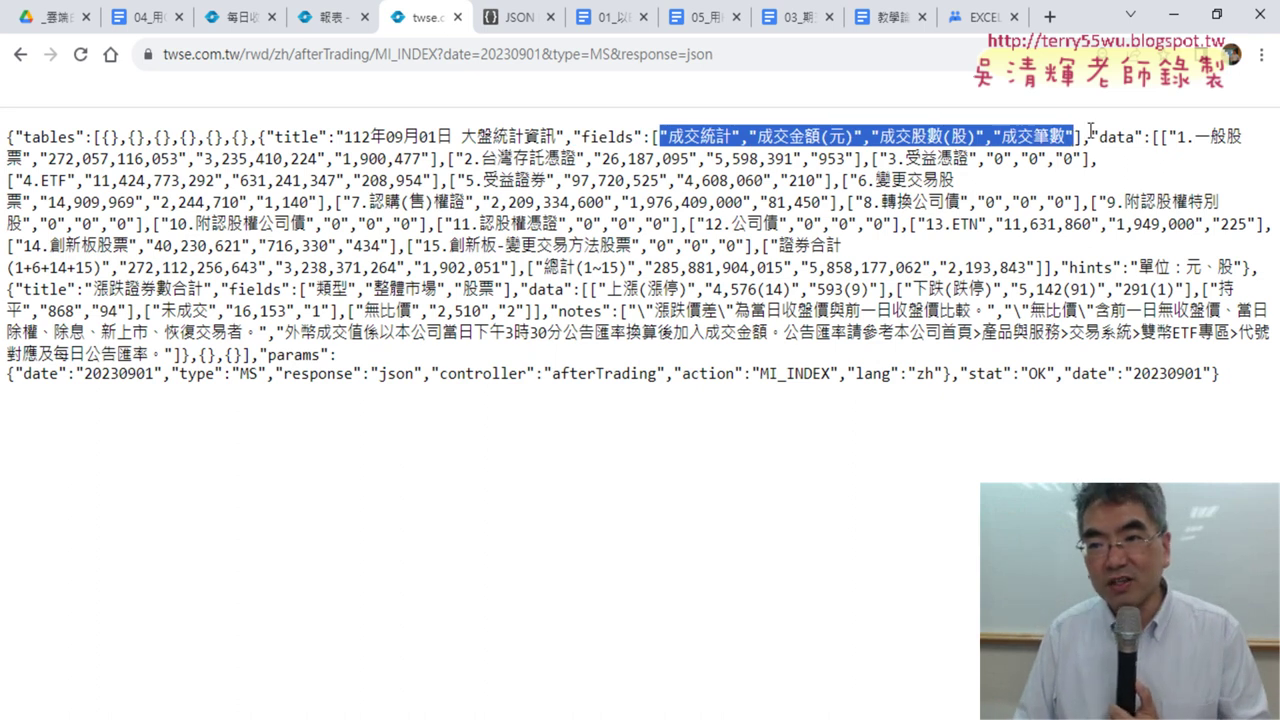
drag(1090, 136, 1145, 135)
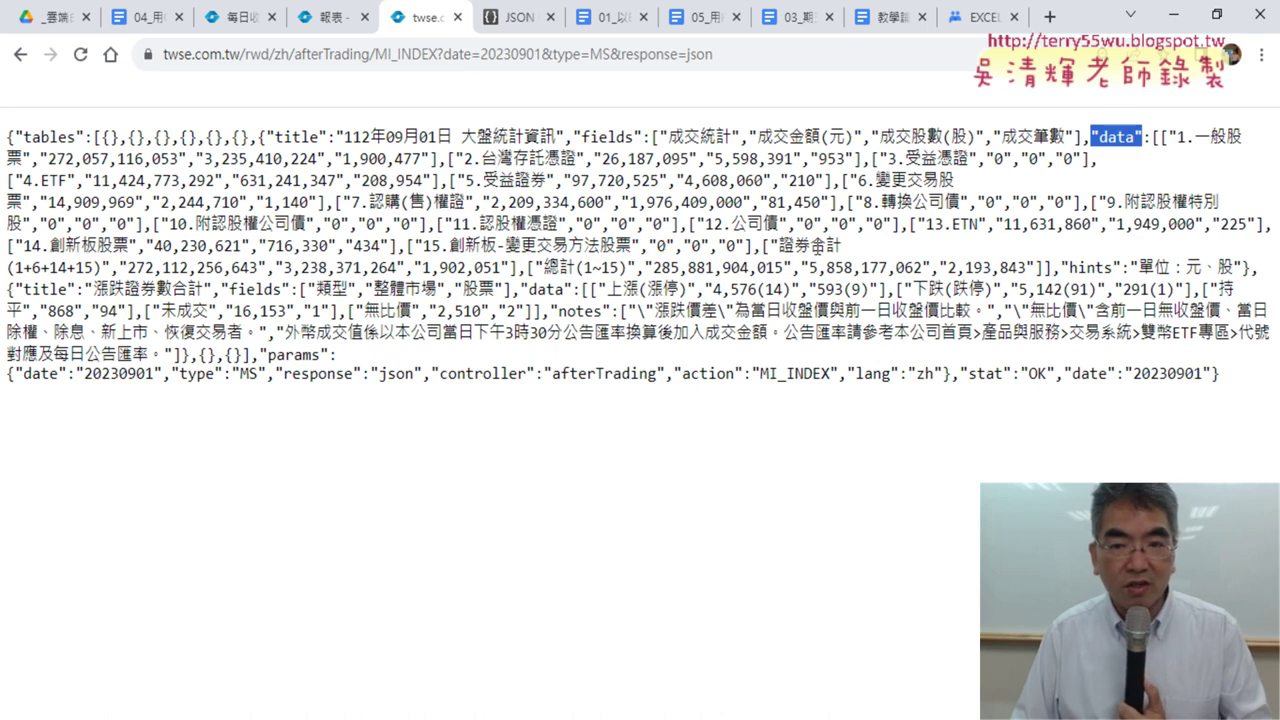
Step: Highlight 合計 and the data array rows, then select all the JSON text
double_click(820, 246)
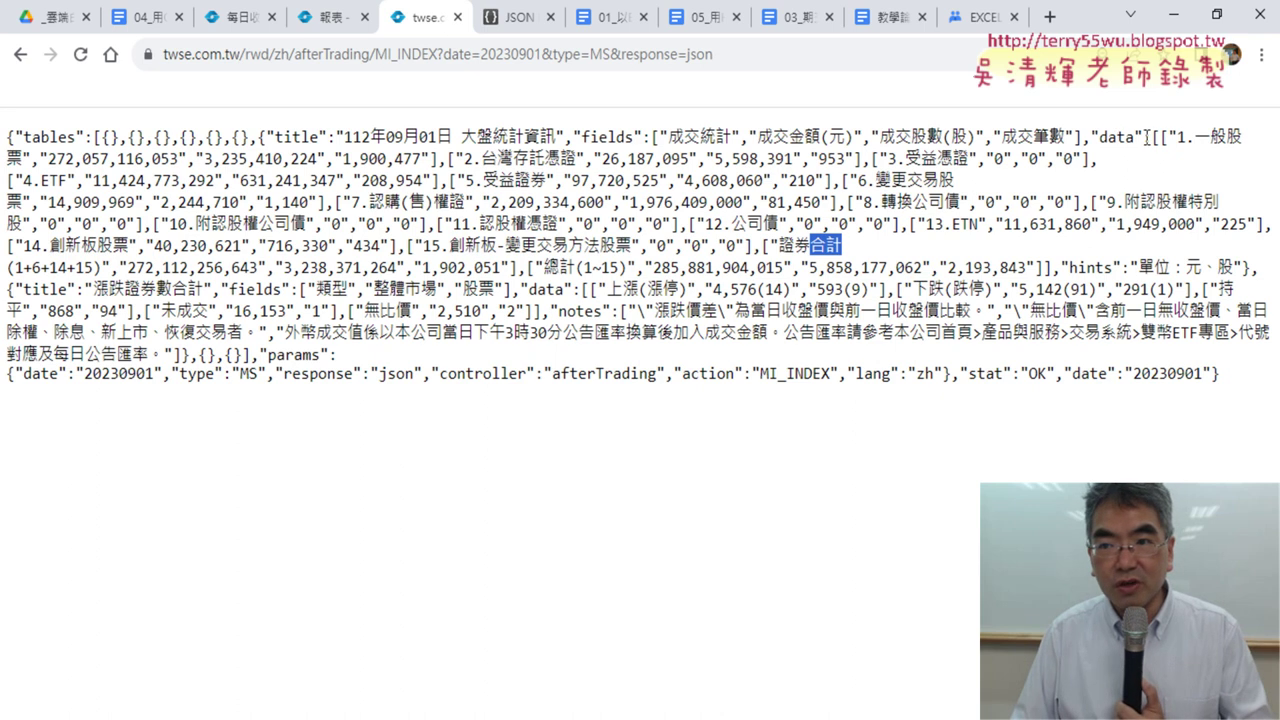
mouse_move(1148, 137)
mouse_down()
mouse_move(958, 244)
mouse_move(1012, 267)
mouse_move(1046, 262)
mouse_up()
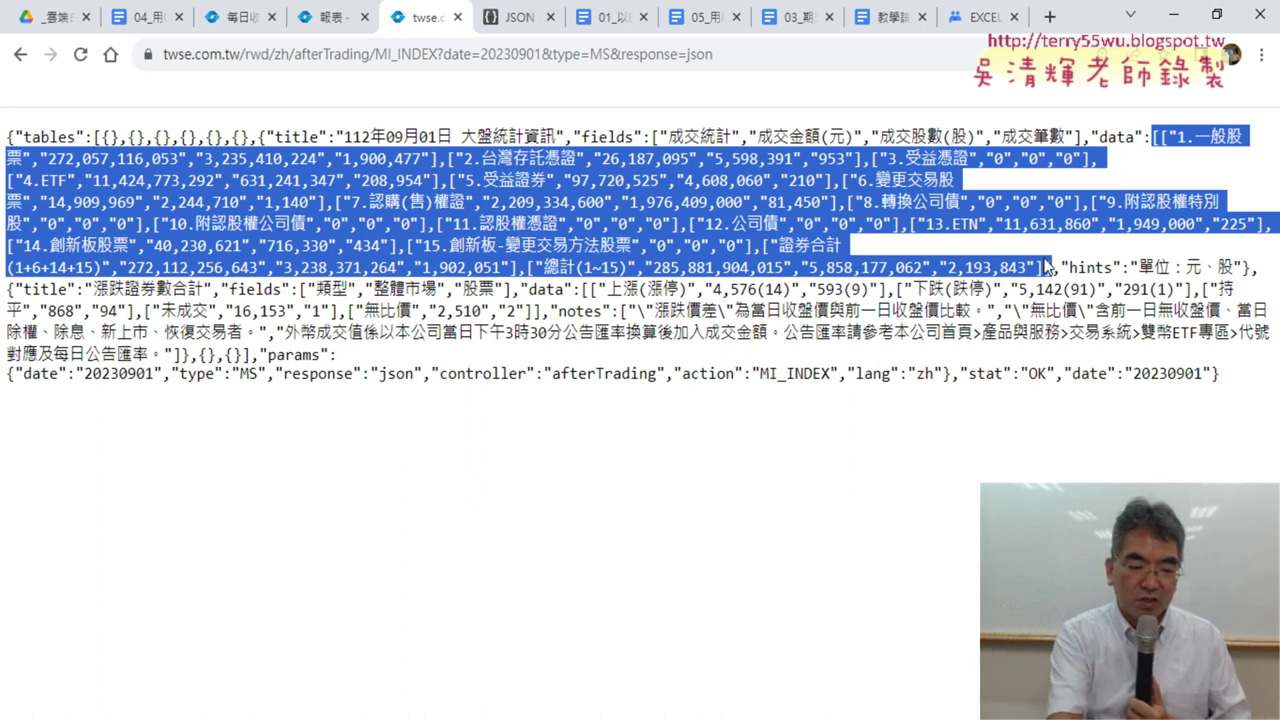
key(ctrl+a)
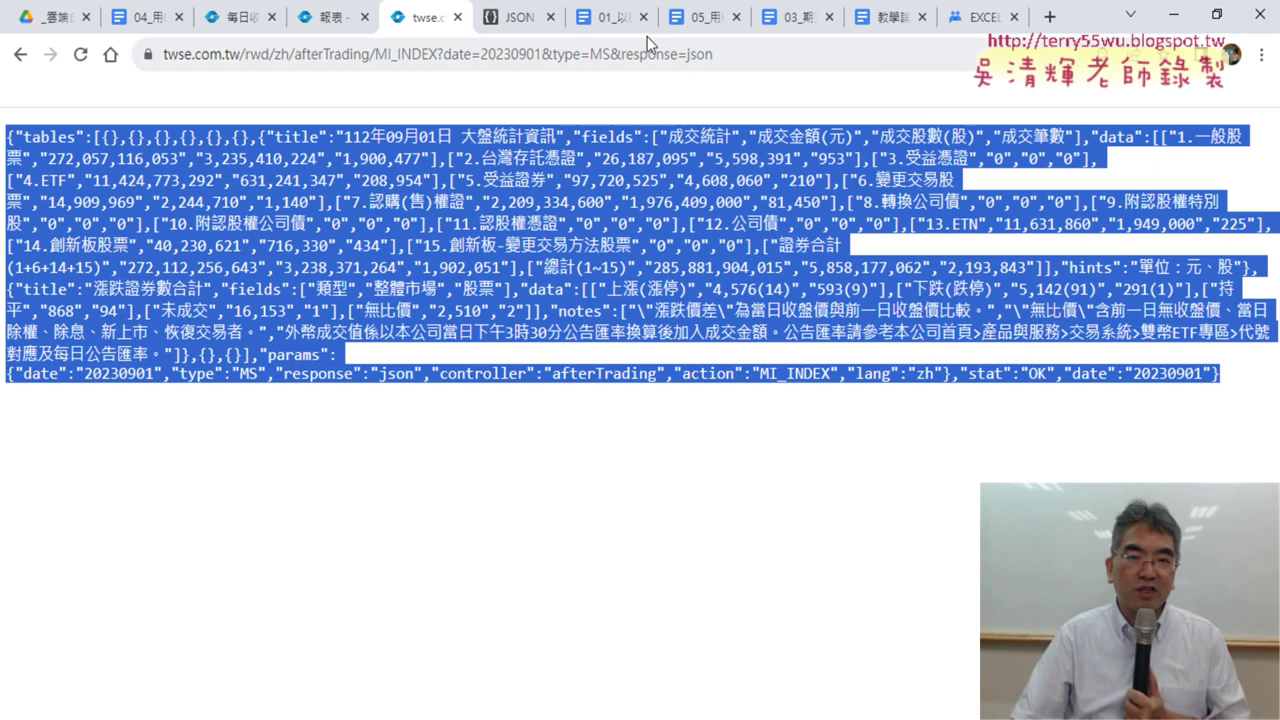
click(515, 17)
Step: View Document 1's MI_INDEX JSON as raw text, then switch it back to tree mode
click(390, 180)
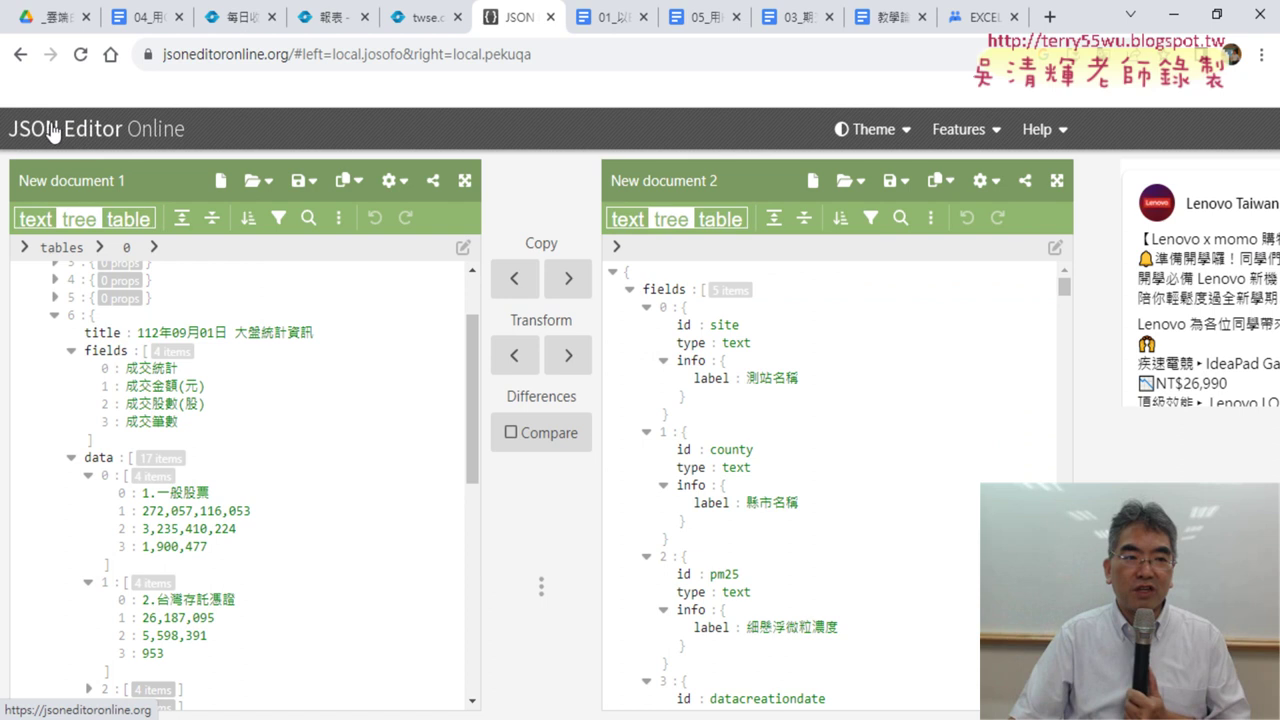
click(35, 220)
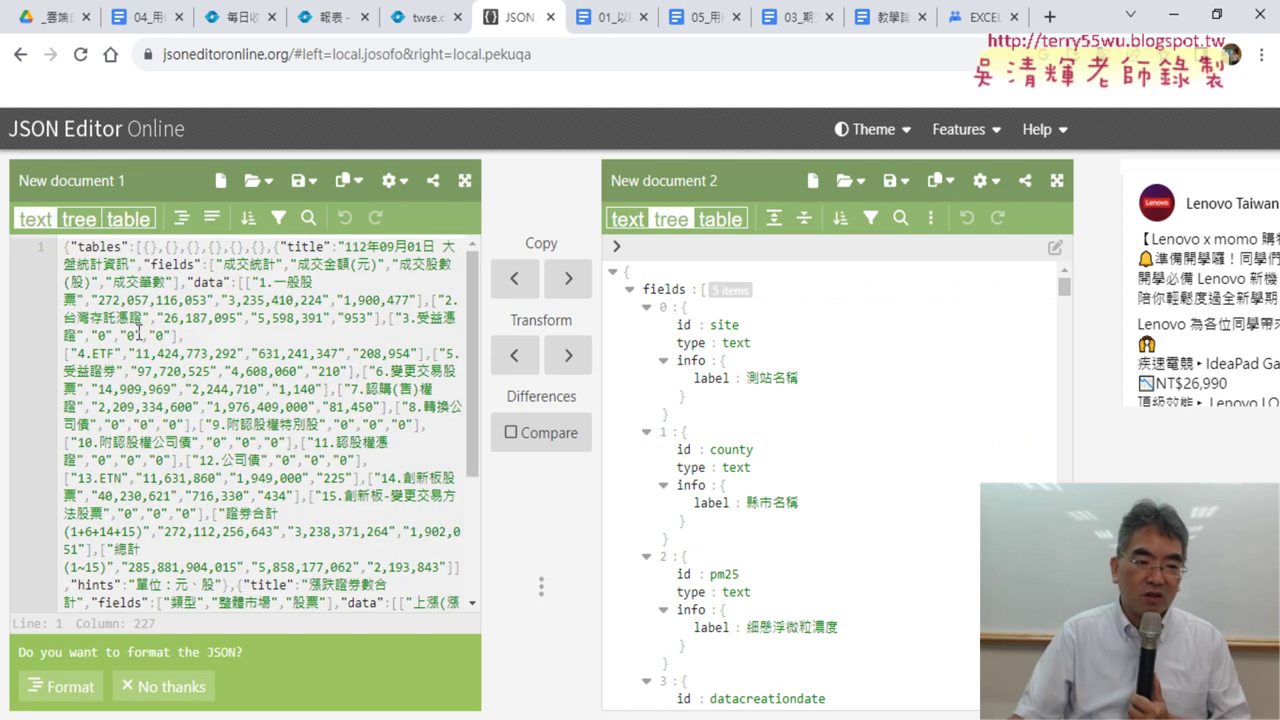
key(ctrl+a)
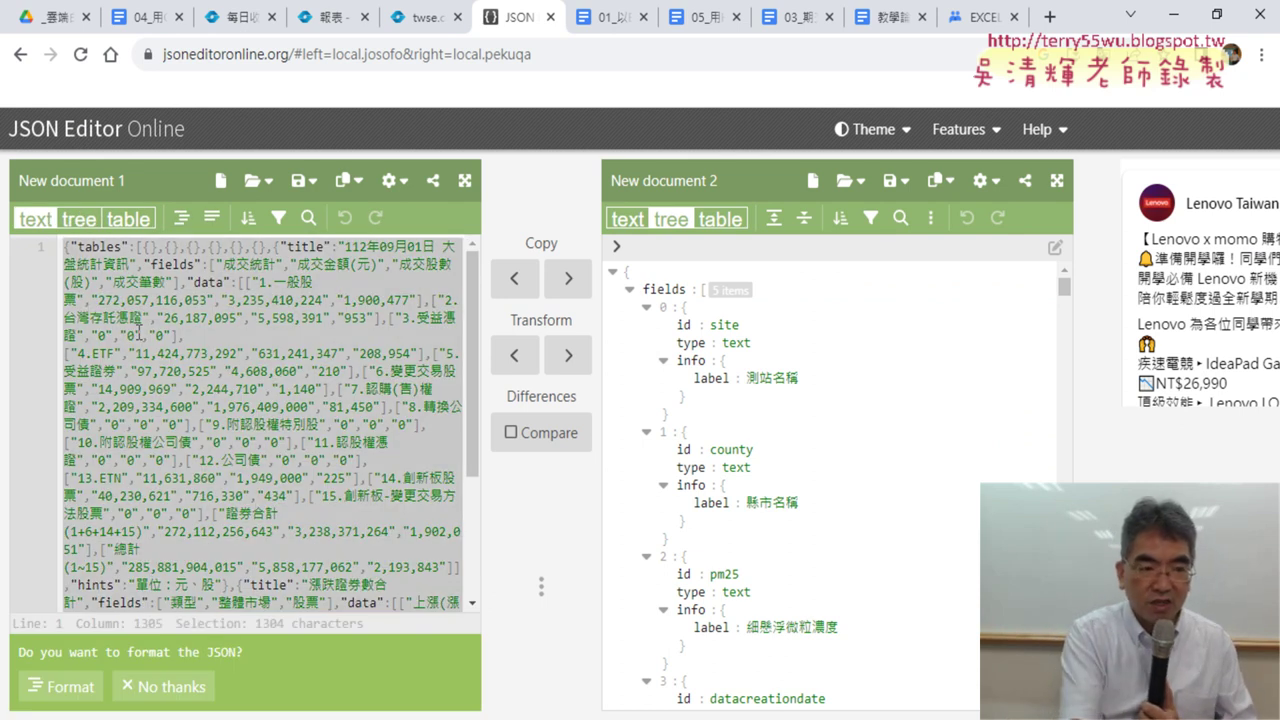
key(Right)
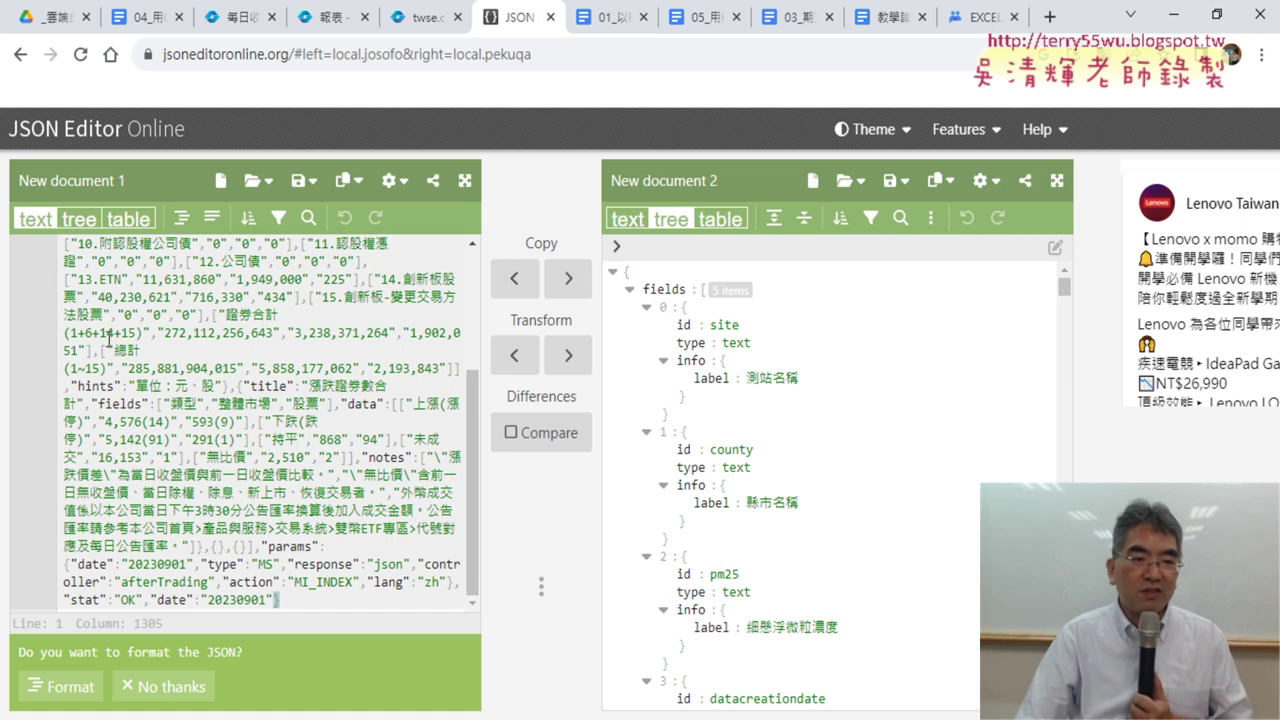
click(80, 220)
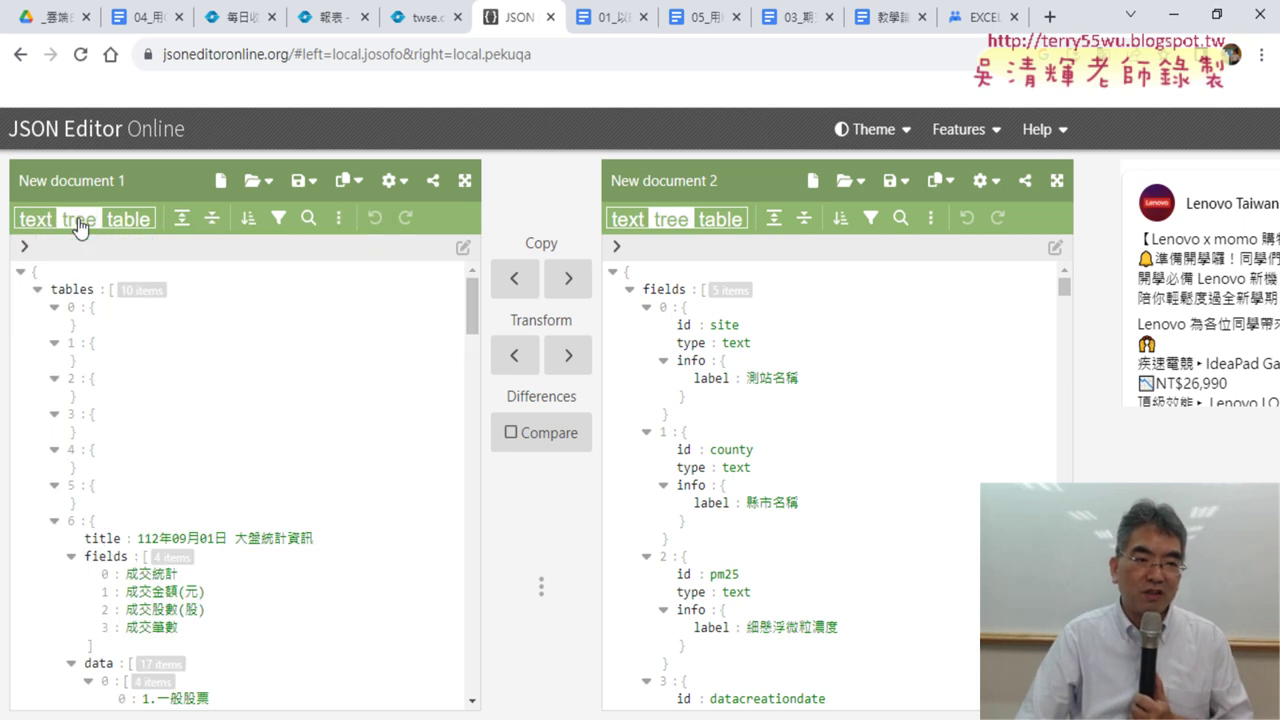
Step: Expand root, params, tables and item 6 to reveal its four fields and 17 data rows
click(19, 272)
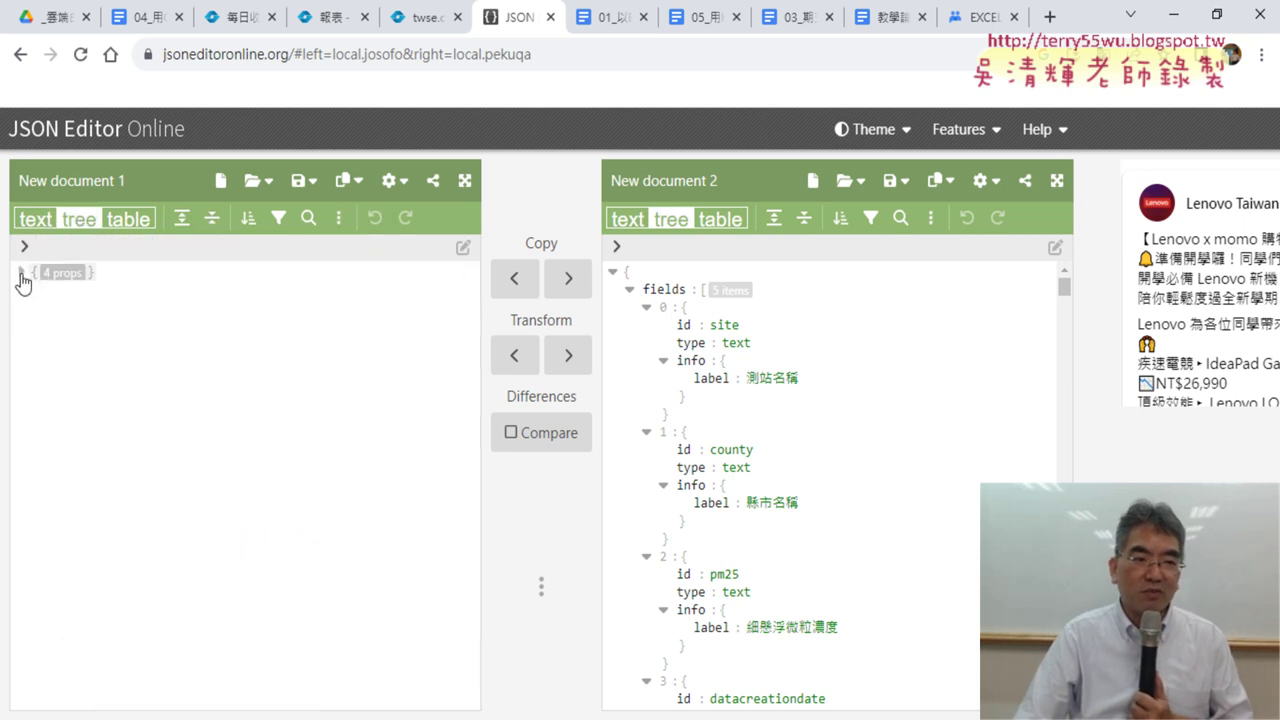
click(20, 272)
click(37, 308)
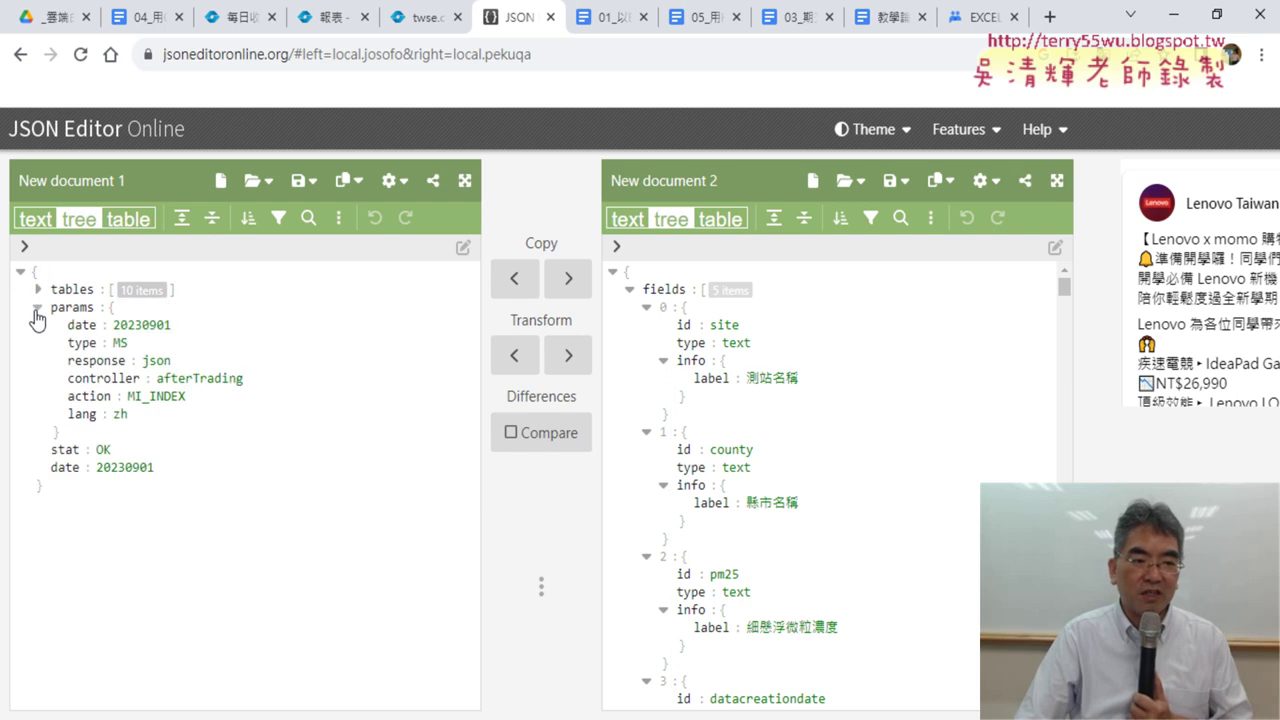
click(38, 290)
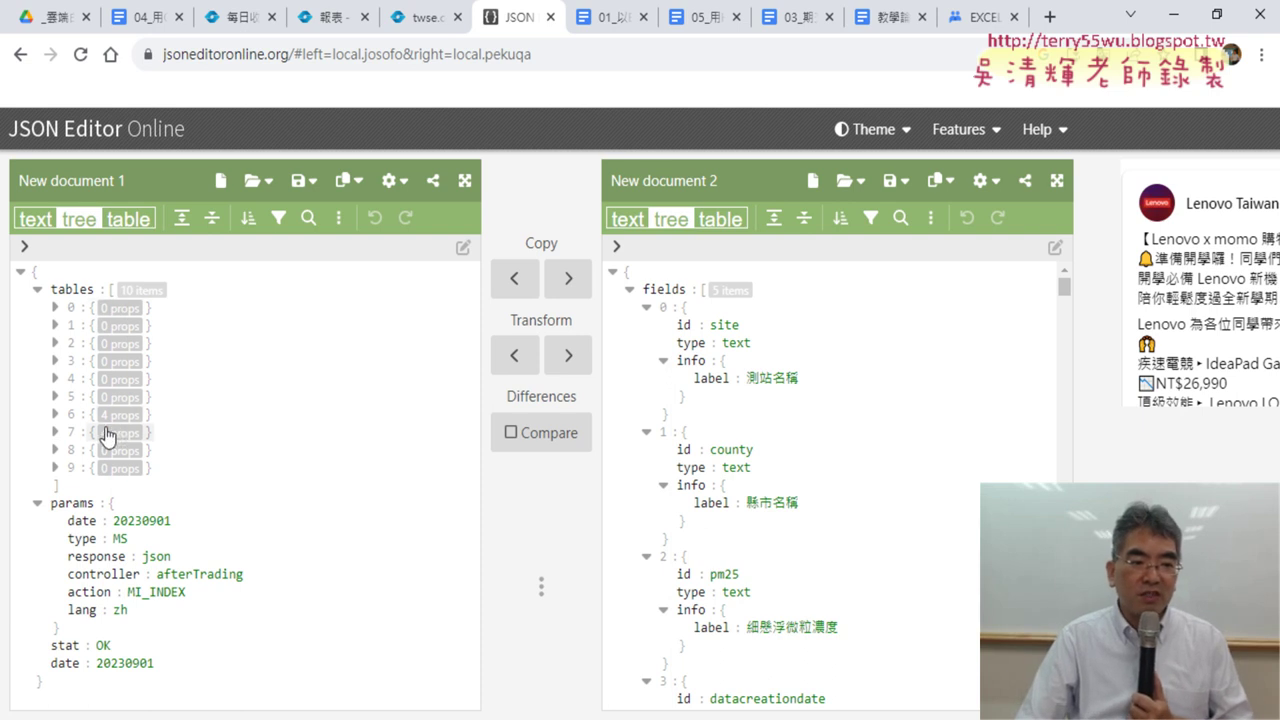
click(56, 414)
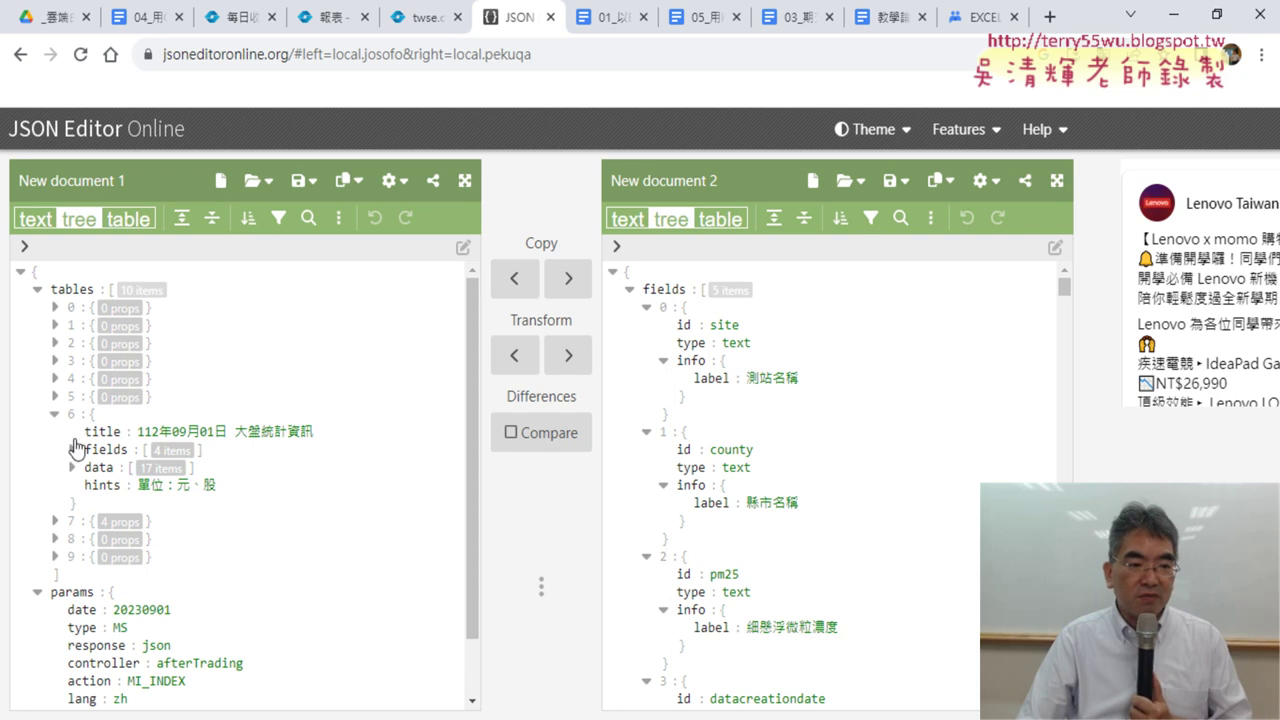
click(71, 450)
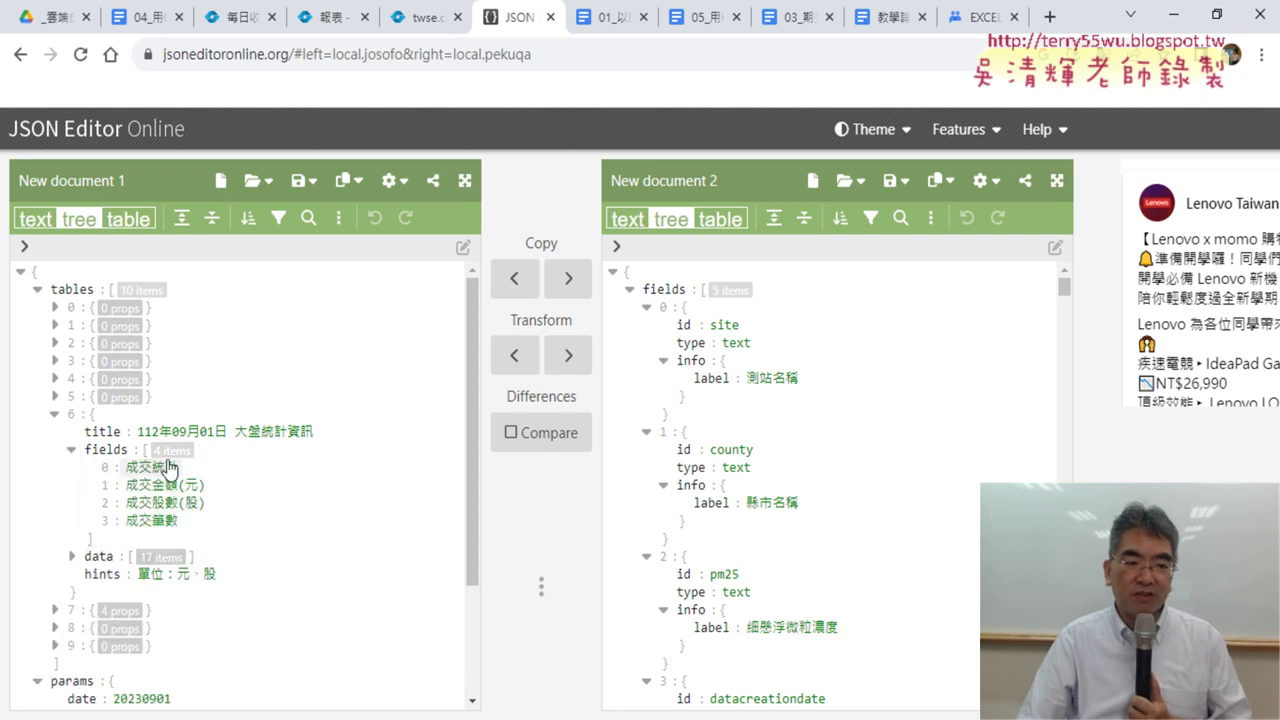
scroll(158, 490, down, 3)
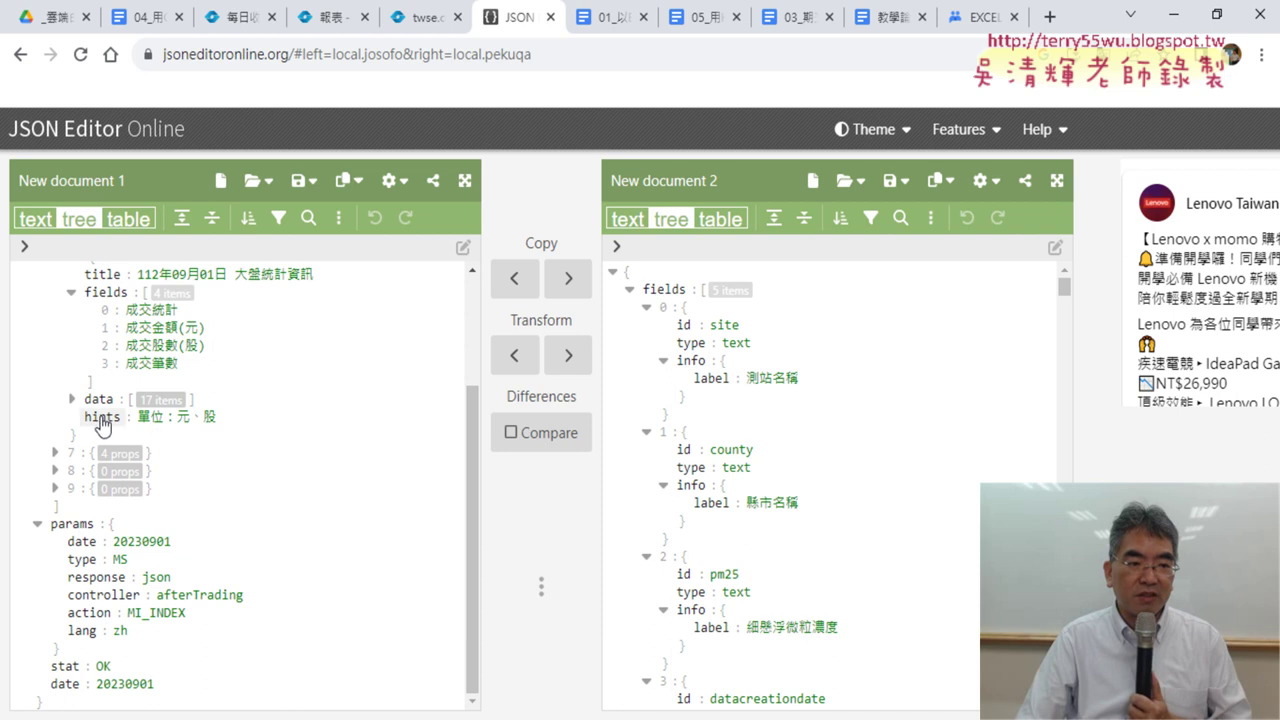
click(71, 399)
scroll(232, 398, up, 3)
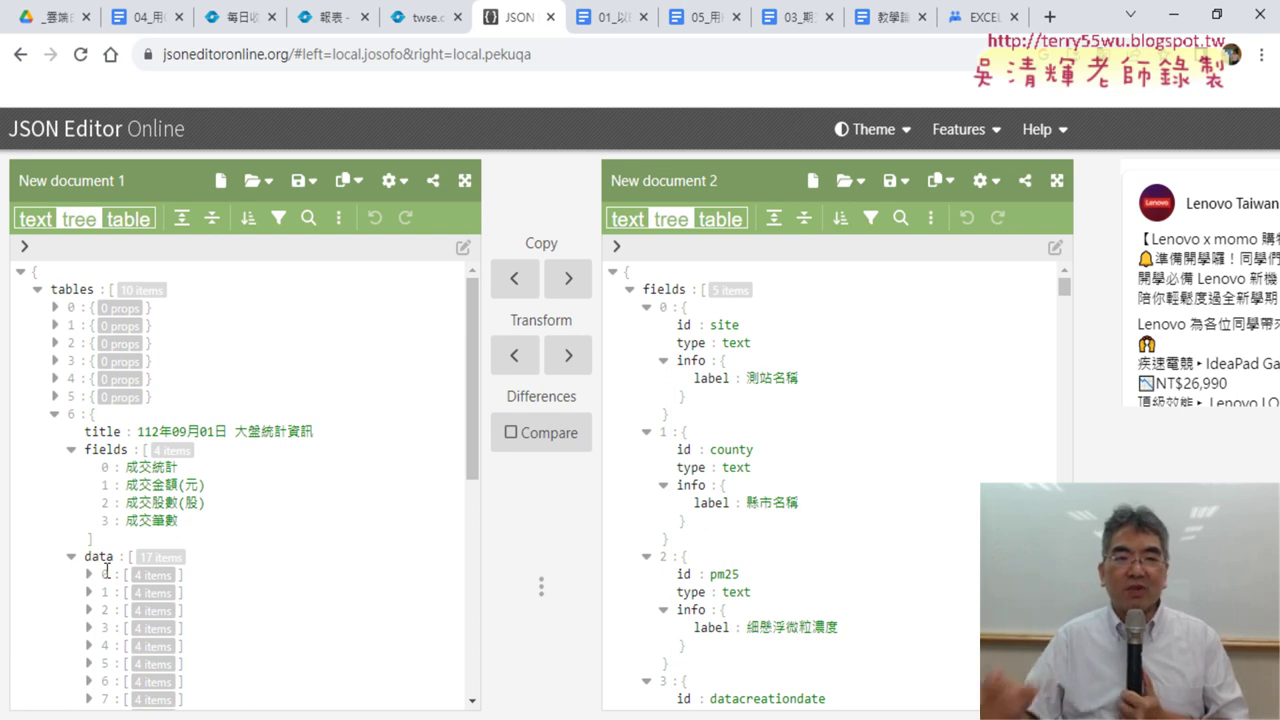
Step: Deselect the 09/01 raw JSON text and close the twse JSON tab
click(422, 22)
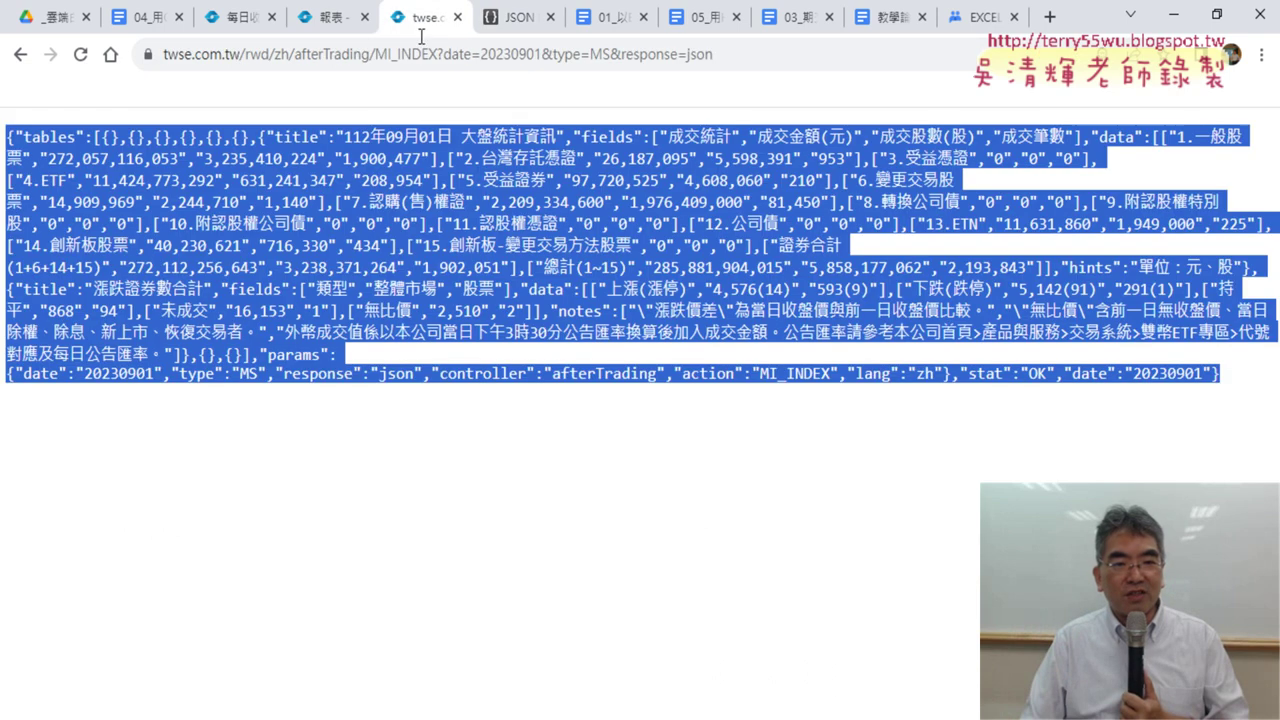
click(425, 352)
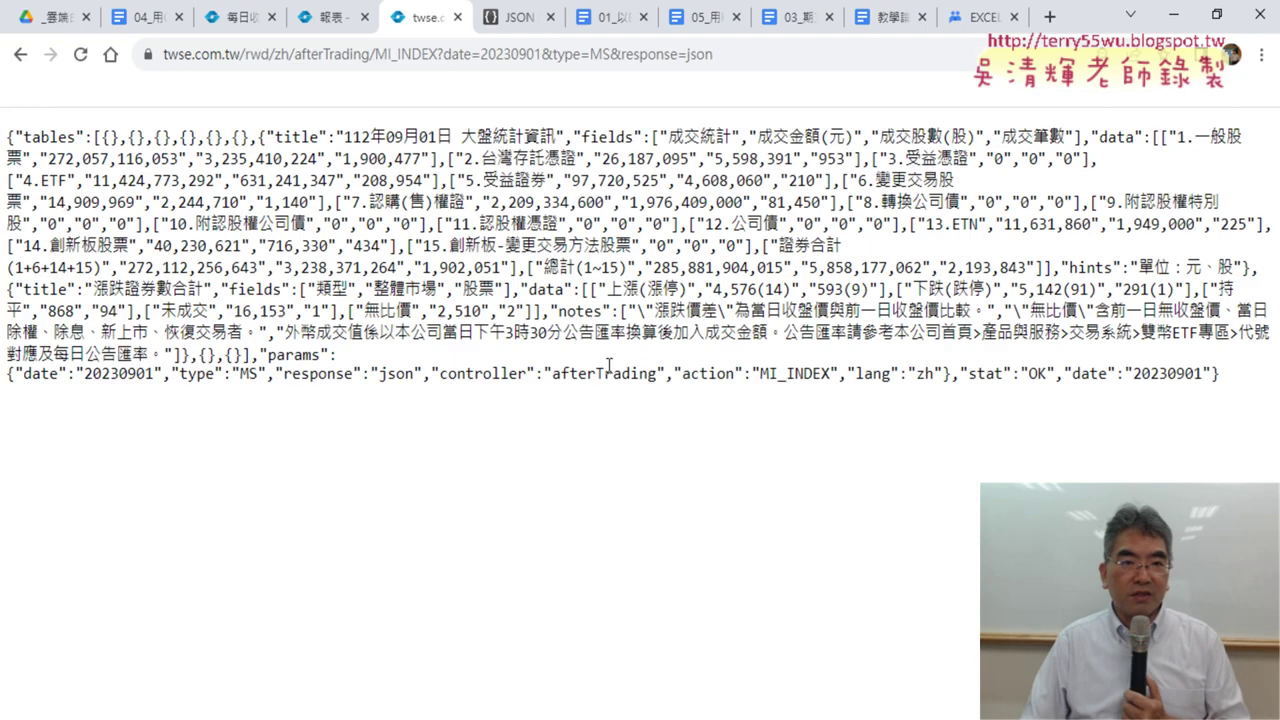
click(457, 17)
click(228, 18)
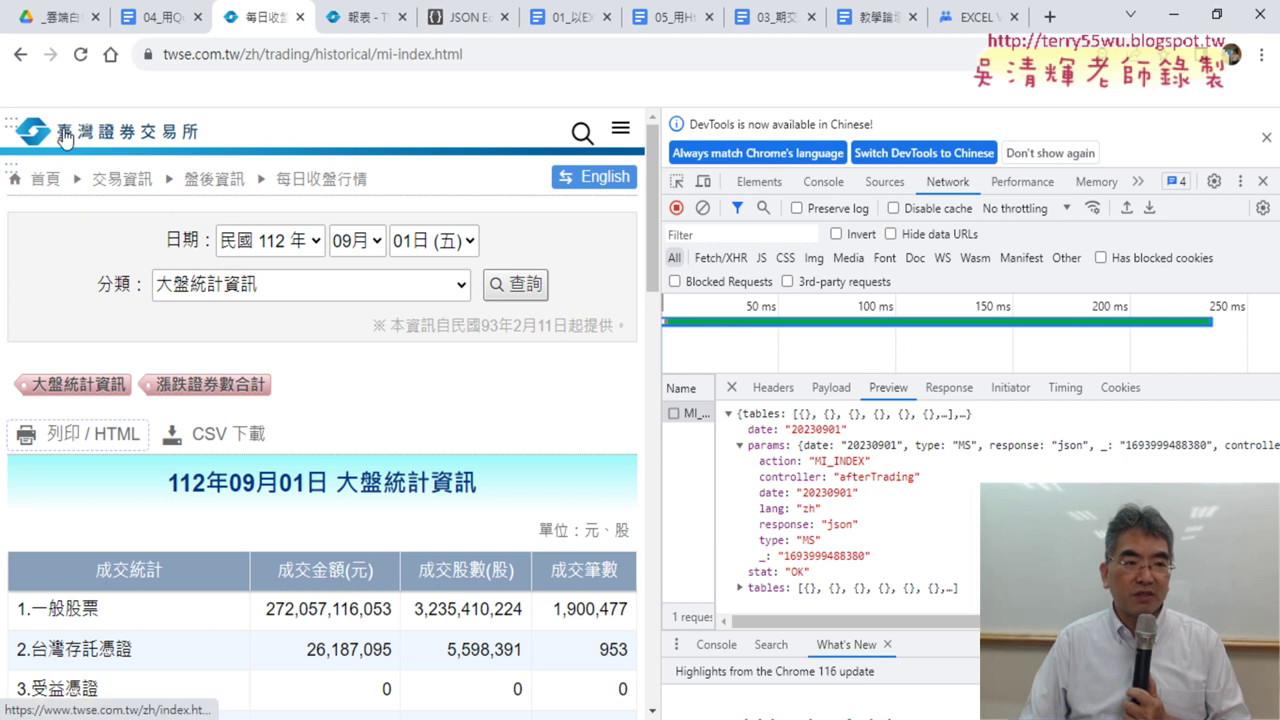
Step: Visit the TWSE home page and close the DevTools panel
click(45, 181)
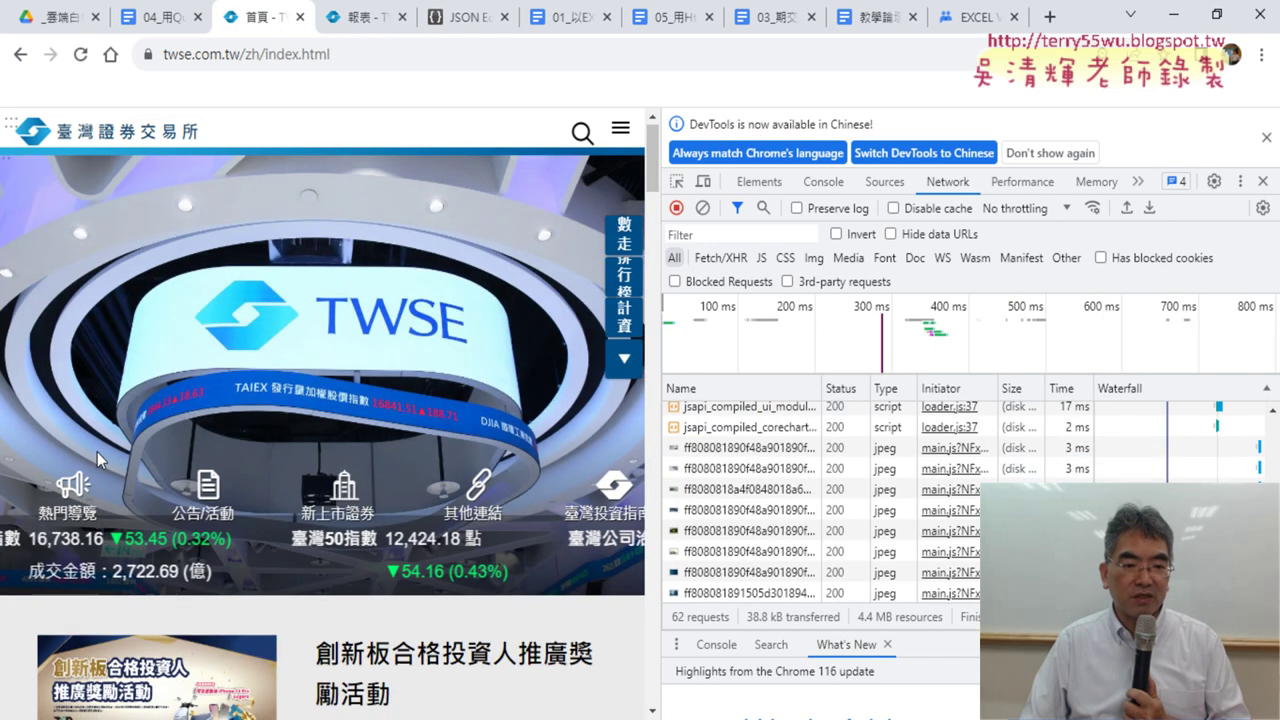
scroll(97, 452, down, 2)
click(1266, 137)
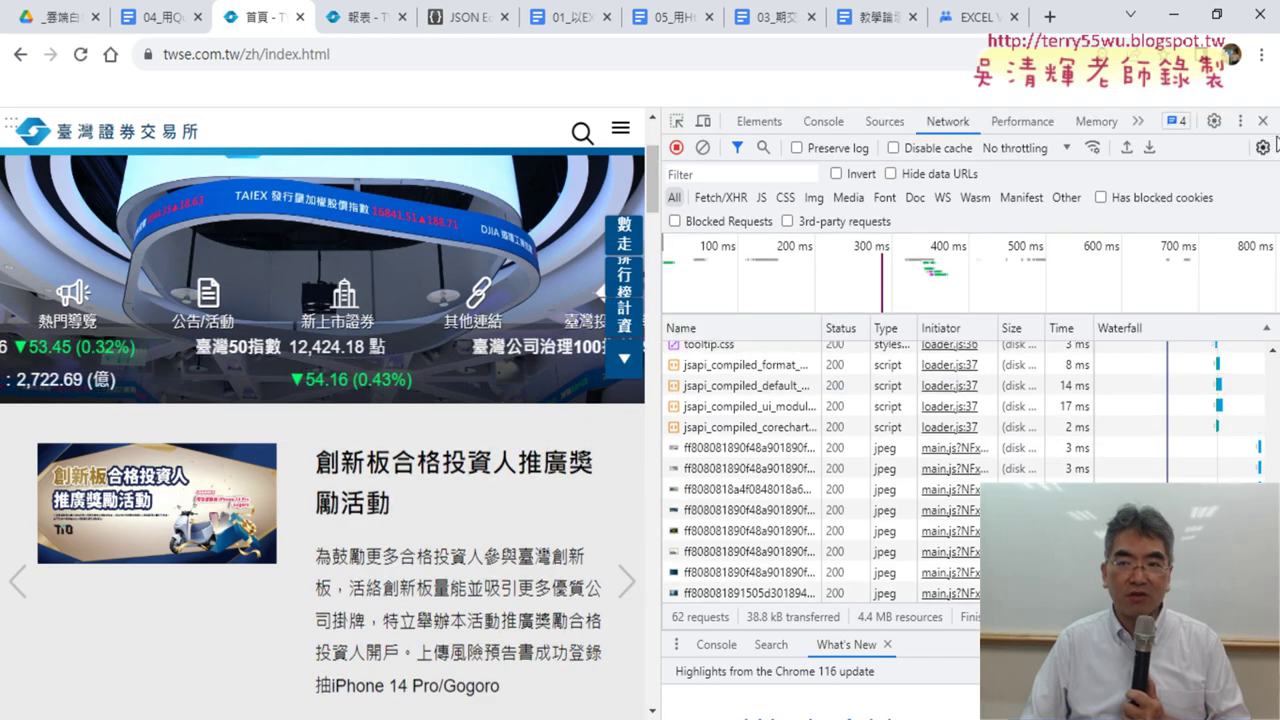
click(1262, 121)
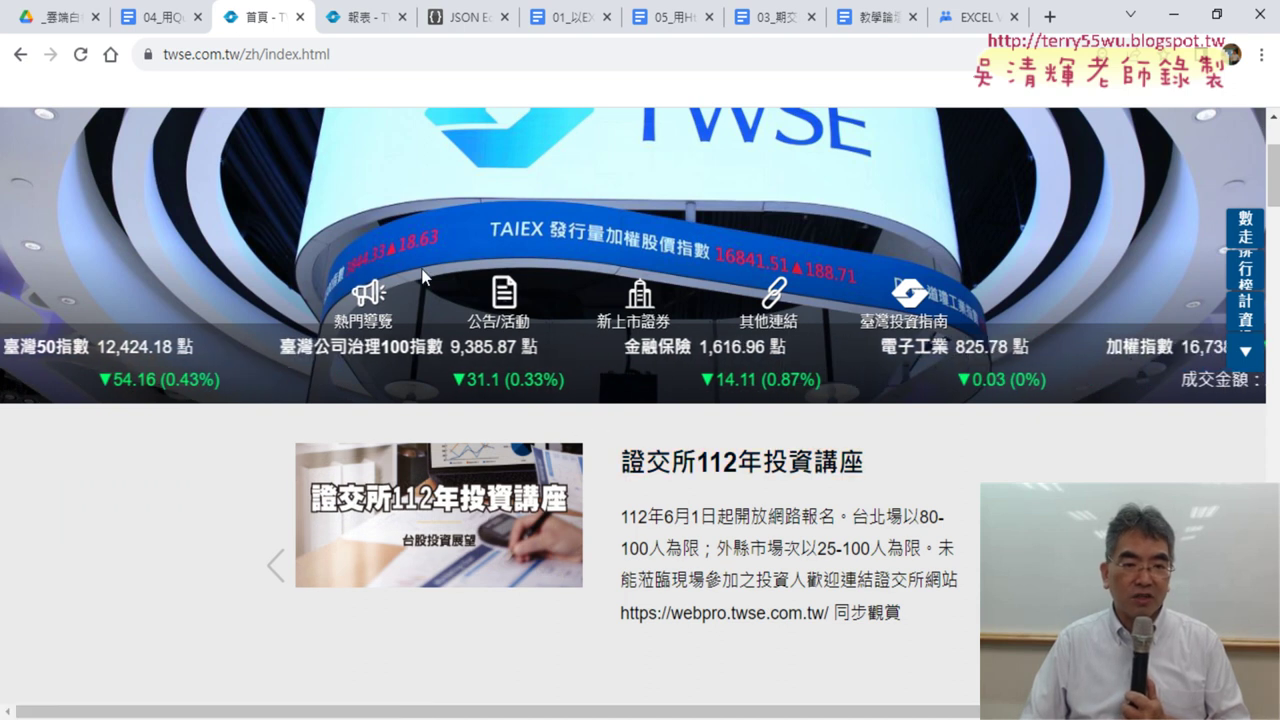
Step: Return to the daily closing quotes page and open the 112年09月06日 大盤統計資訊 HTML report
click(21, 55)
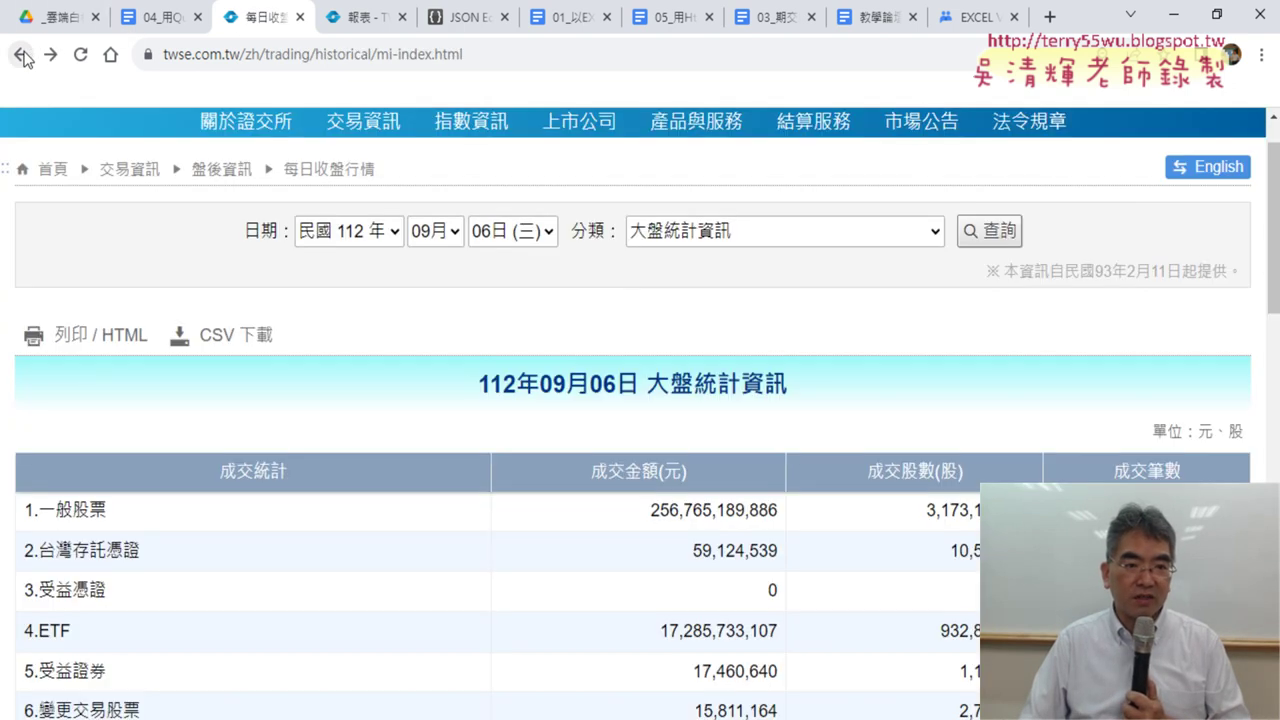
mouse_move(363, 121)
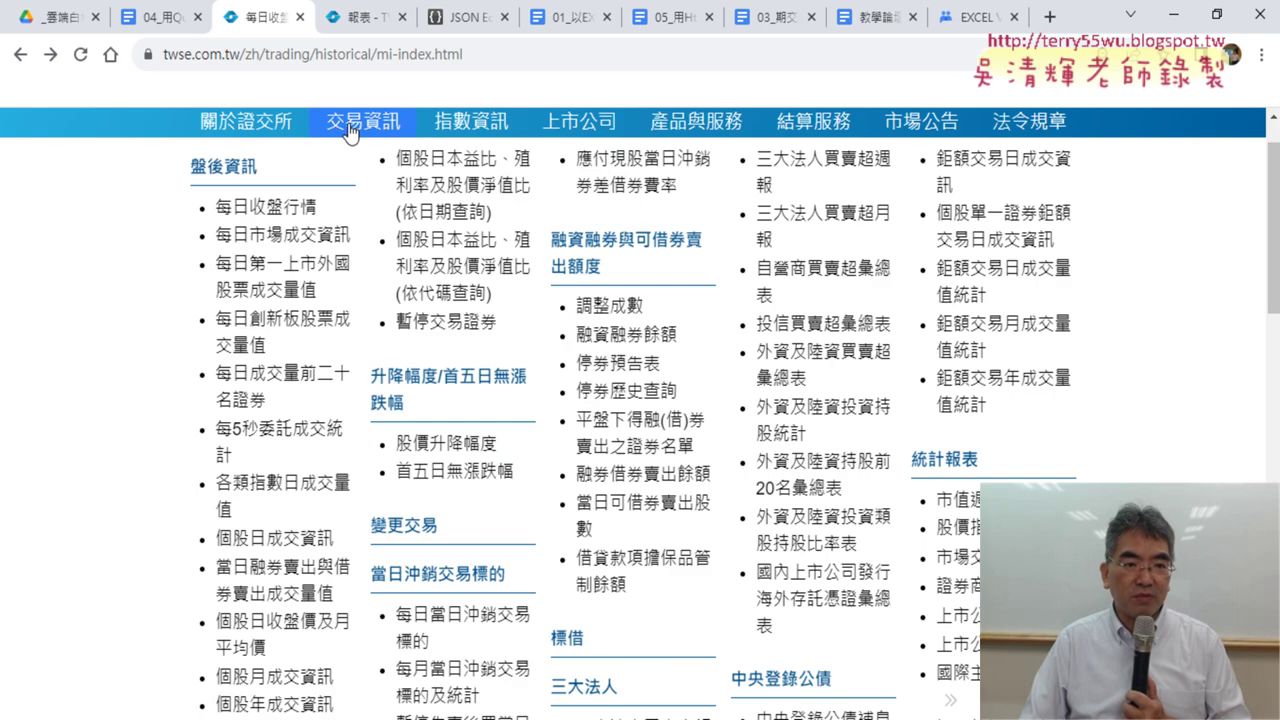
click(273, 207)
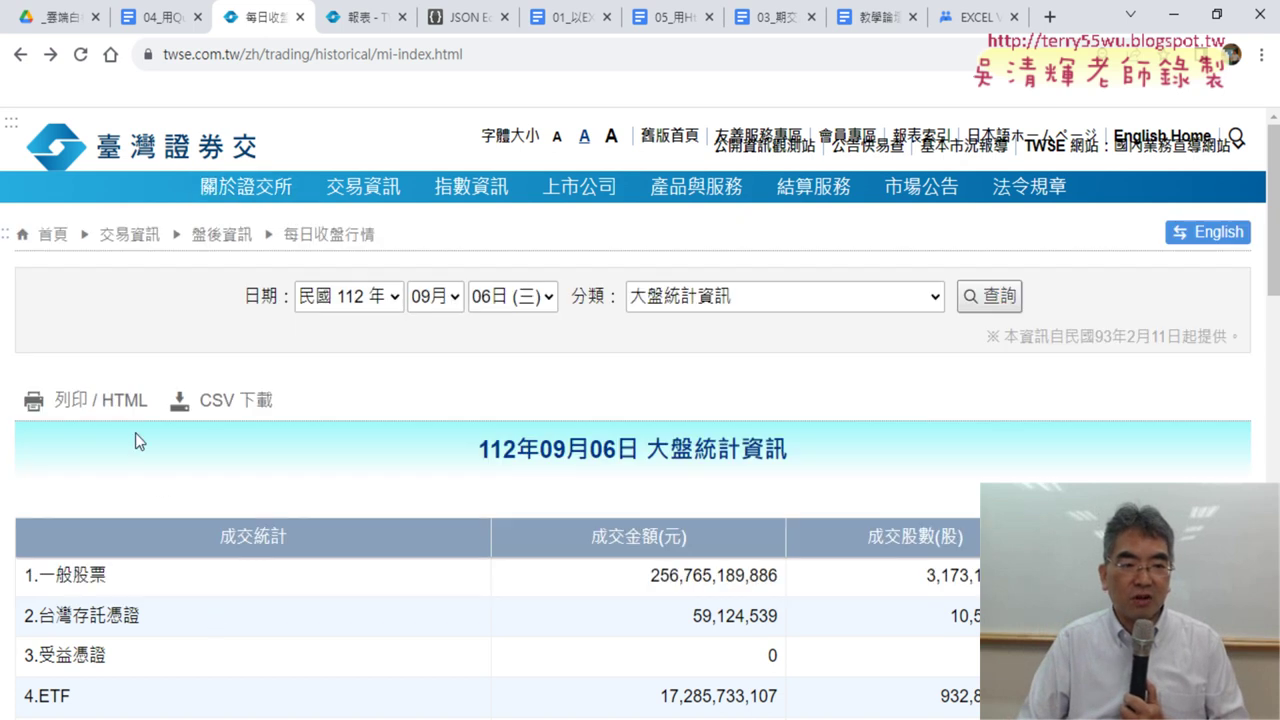
click(110, 400)
Step: Change the report URL from response=html to response=json and load the 20230906 MI_INDEX JSON
click(578, 55)
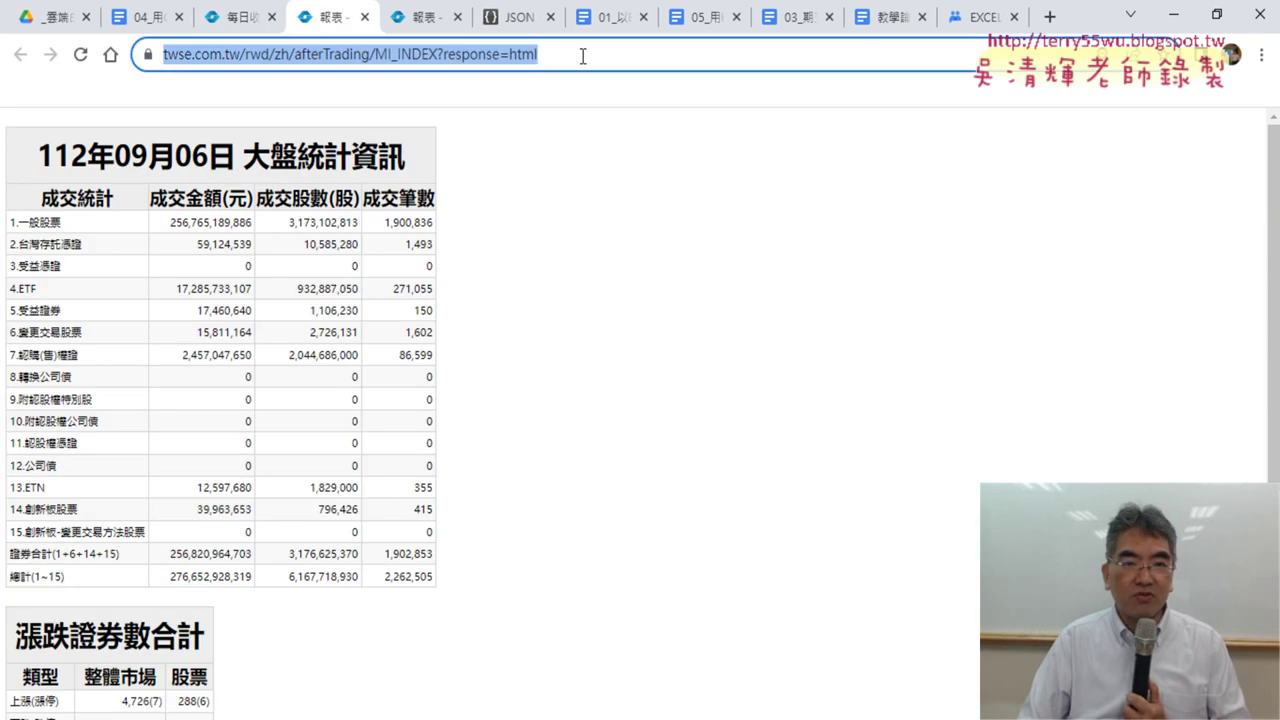
key(End)
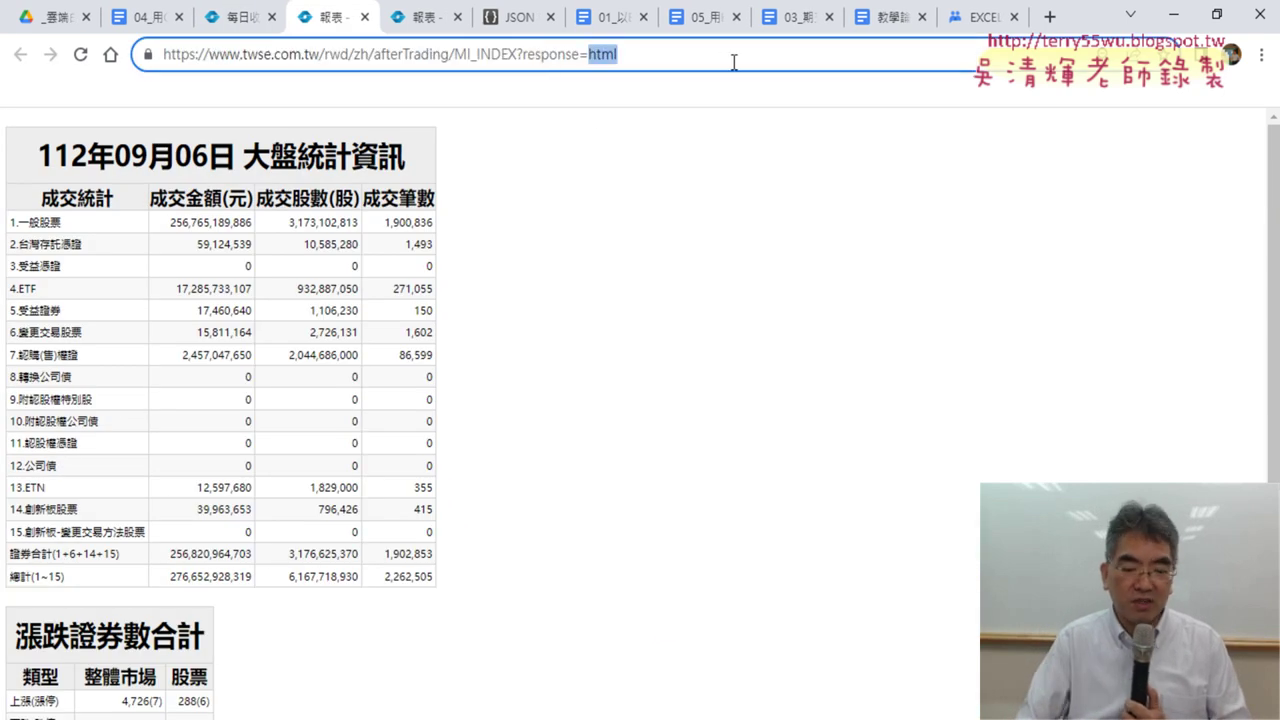
text(j)
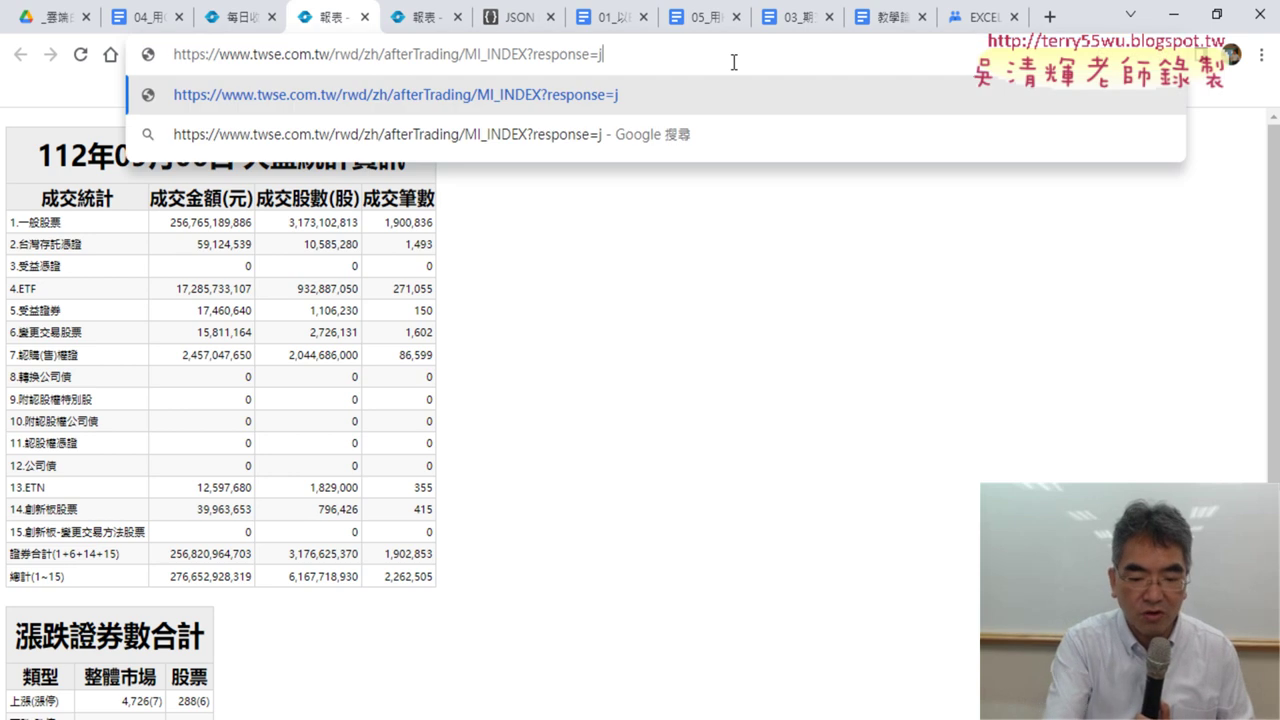
text(son)
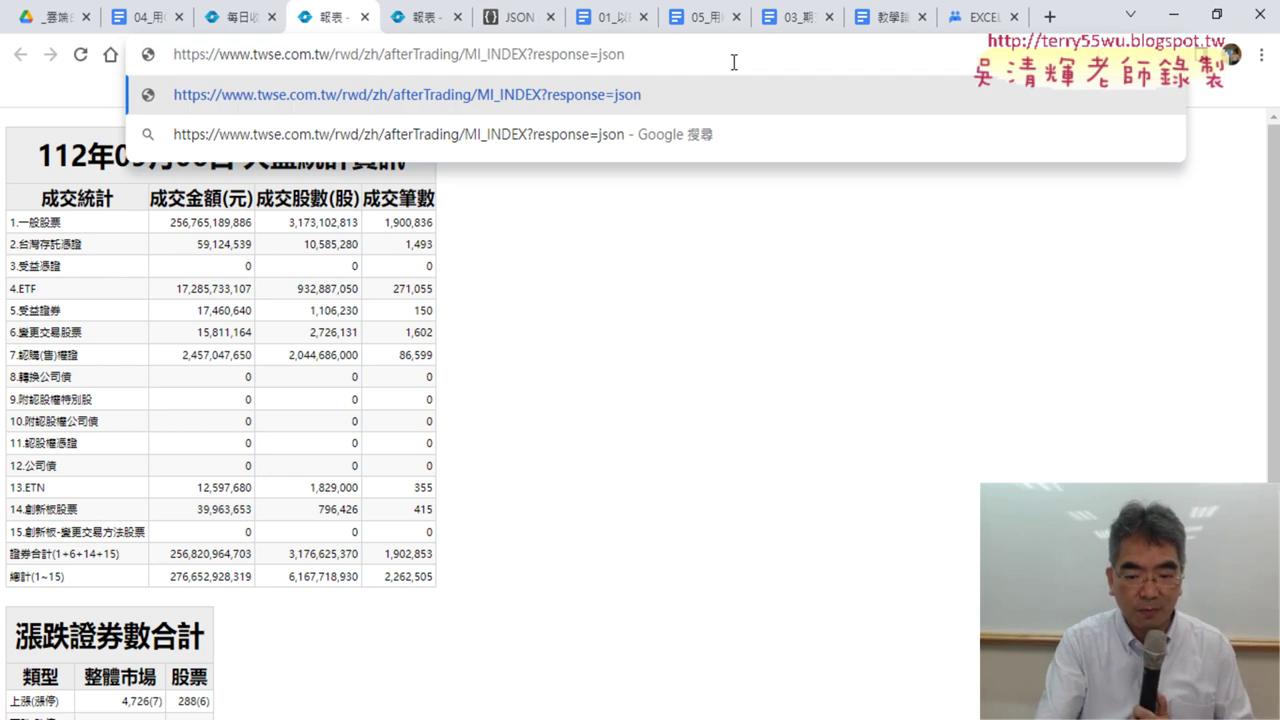
key(Return)
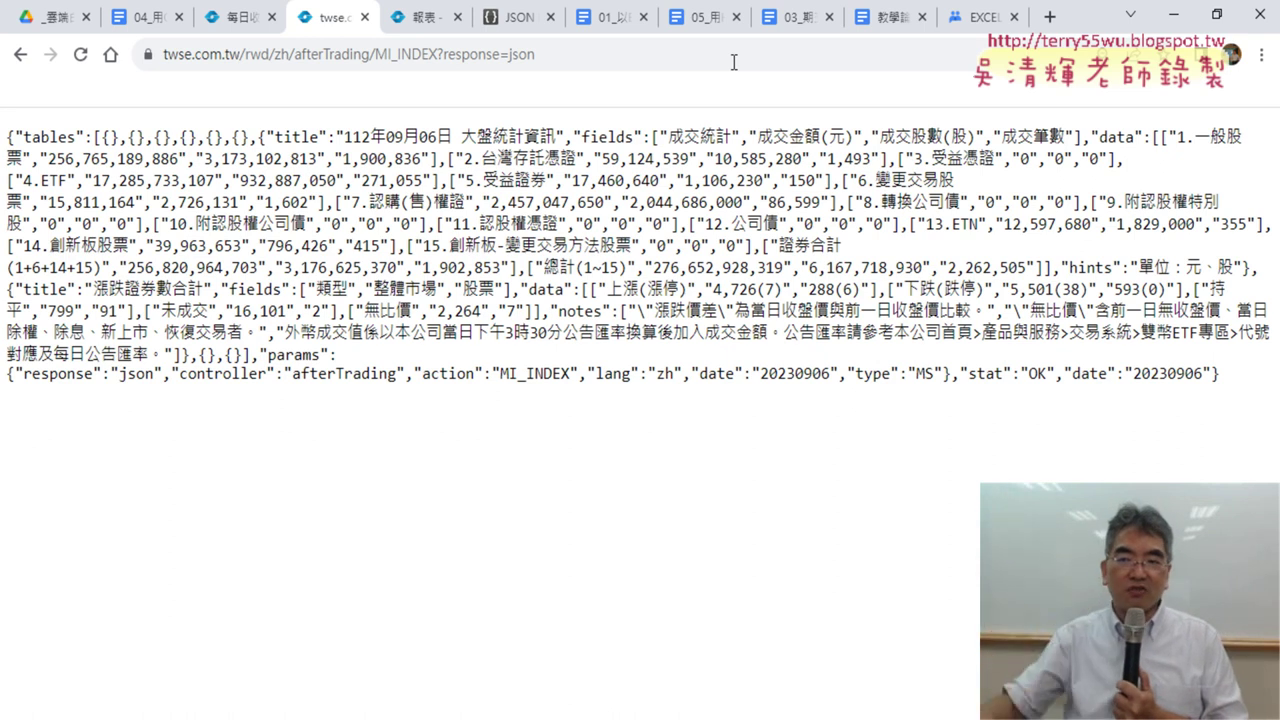
Step: Highlight the 大盤統計資訊 data array, from 'data' through the 總計(1~15) row
mouse_move(1089, 137)
mouse_down()
mouse_move(1185, 160)
mouse_move(1035, 248)
mouse_move(778, 268)
mouse_move(1052, 268)
mouse_up()
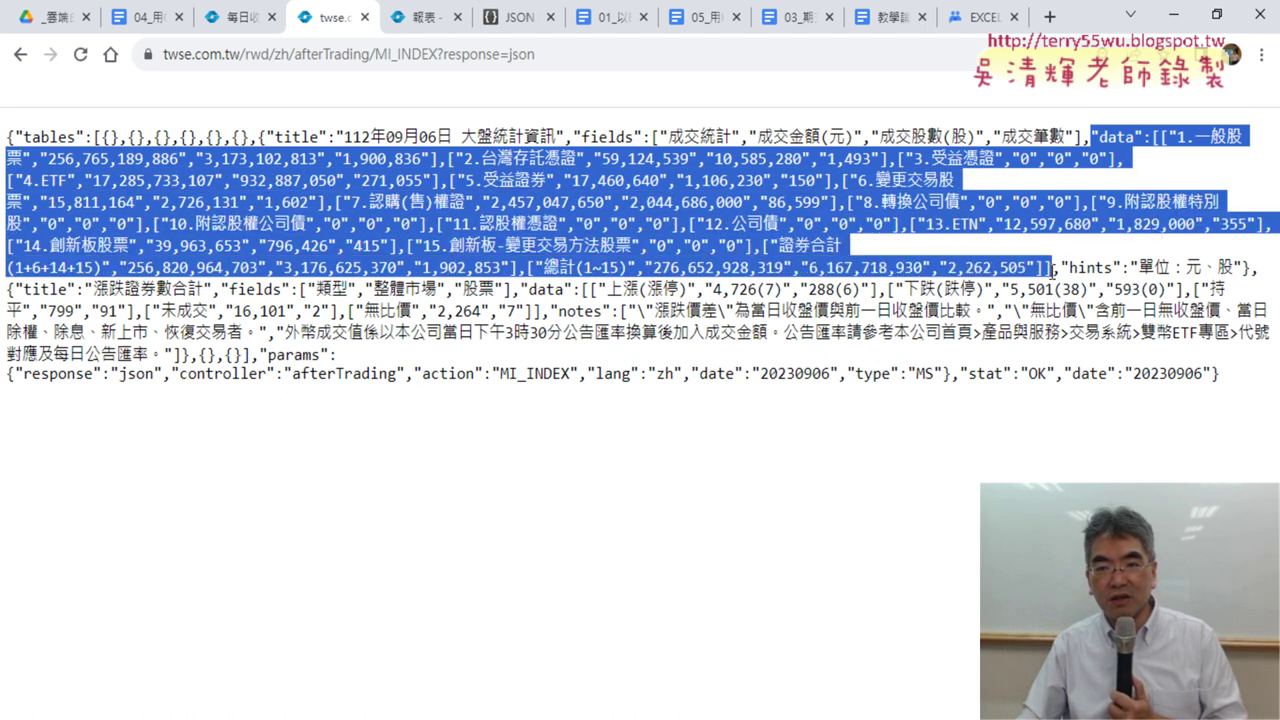